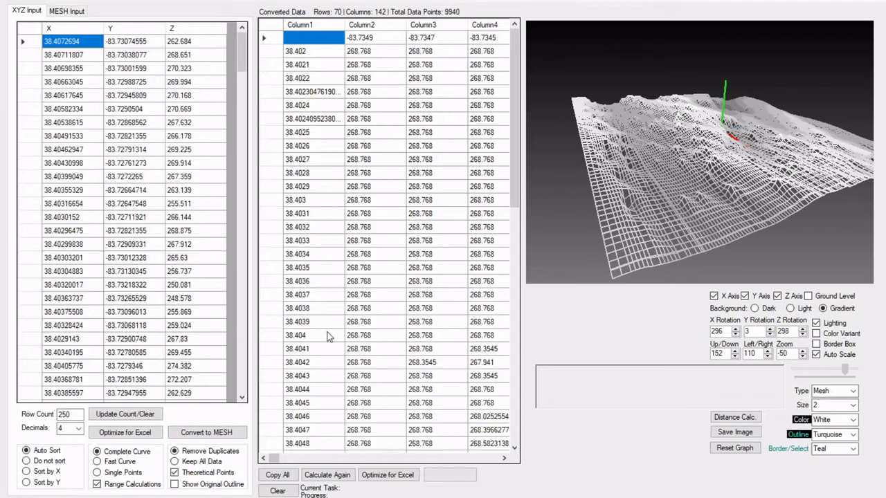
- Set the mesh line size of the terrain graph to 1
drag(729, 240, 754, 228)
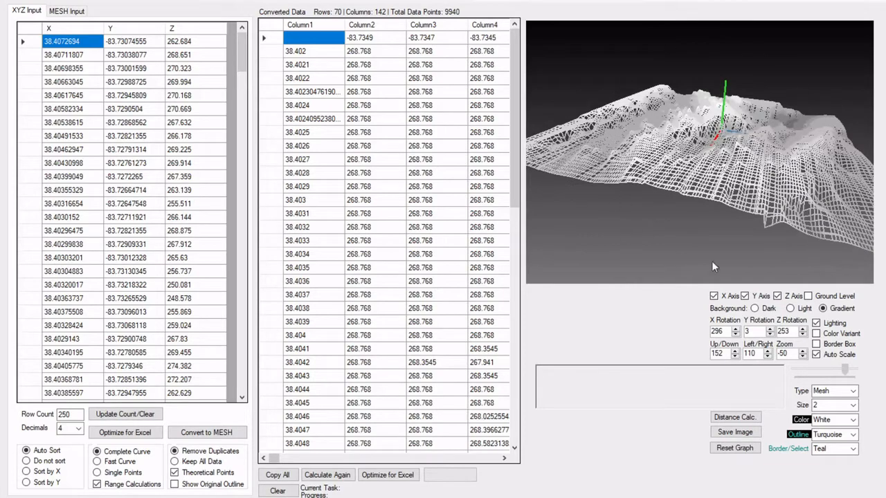
drag(711, 261, 666, 119)
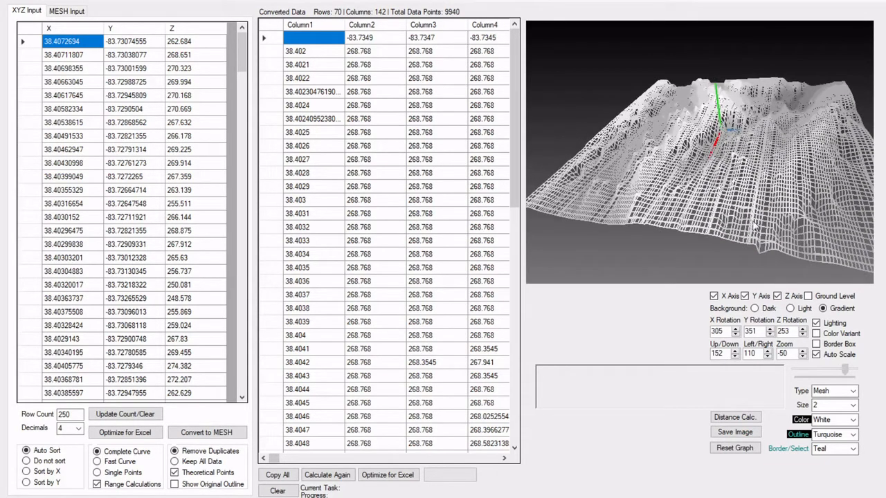
click(838, 404)
scroll(839, 404, down, 1)
scroll(839, 404, up, 2)
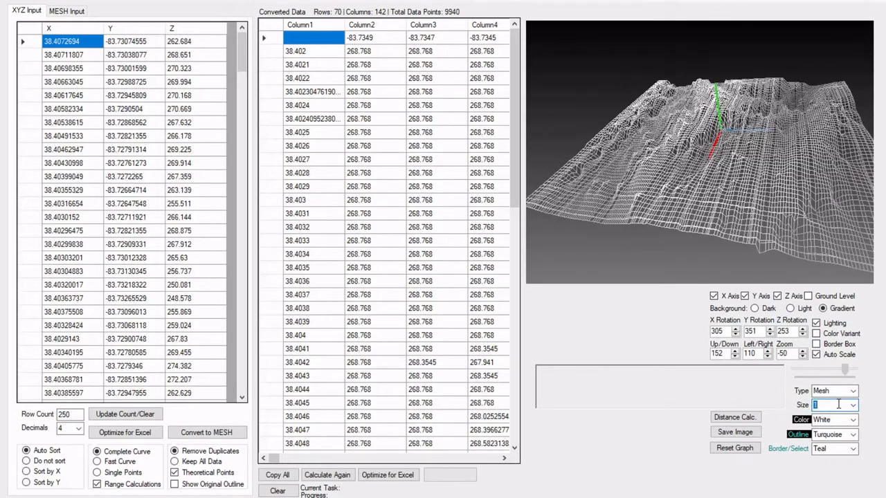
- Examine the terrain mesh from all around by rotating the 3D graph at different tilts
drag(700, 252, 720, 178)
drag(800, 198, 661, 225)
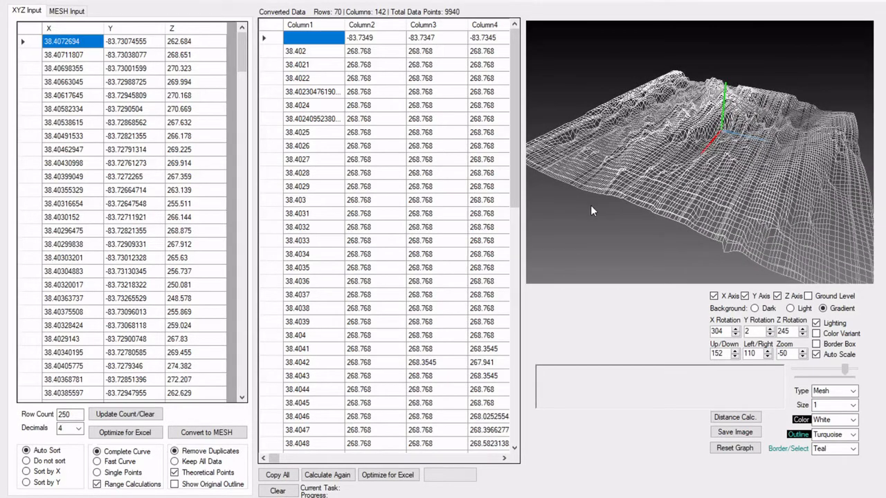
drag(591, 206, 741, 199)
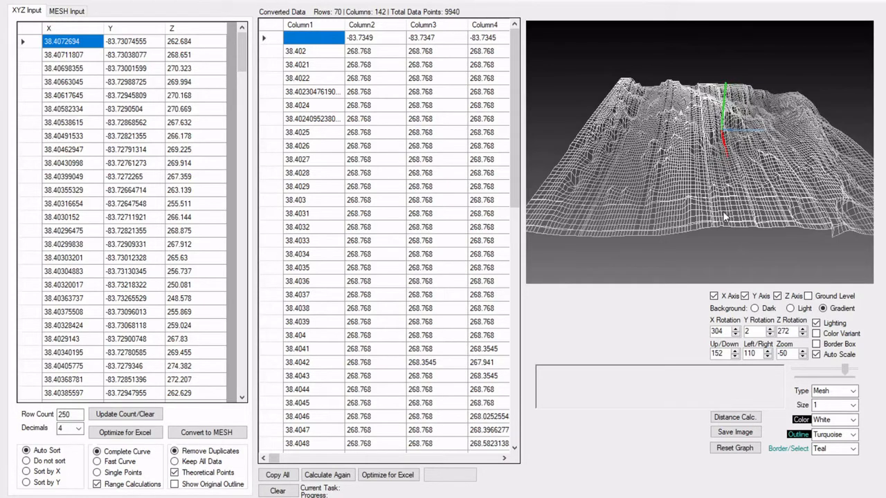
drag(724, 199, 734, 150)
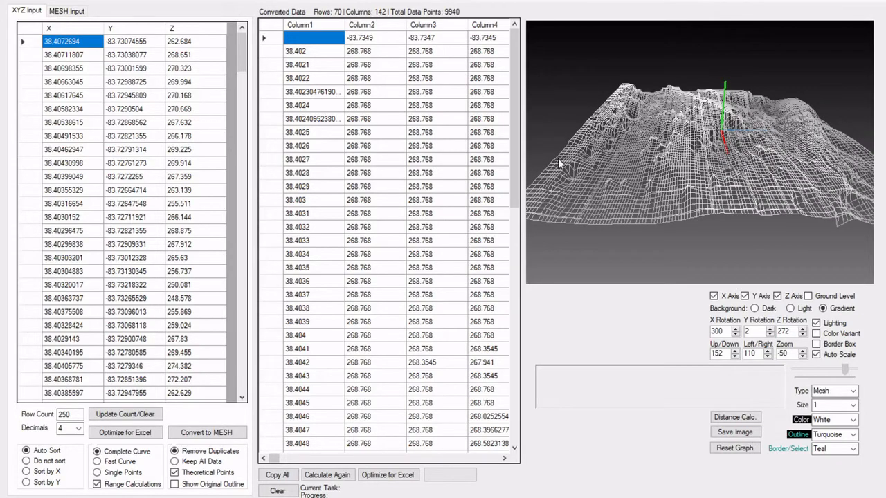
drag(560, 163, 843, 178)
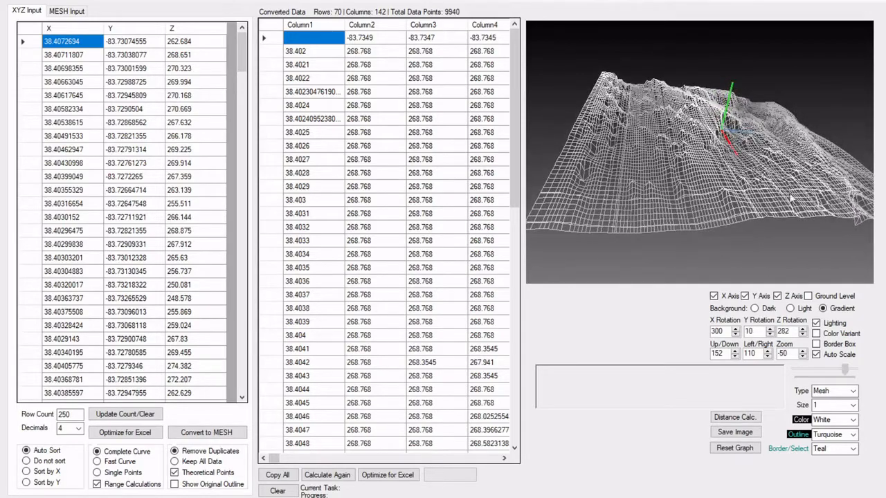
drag(791, 199, 792, 207)
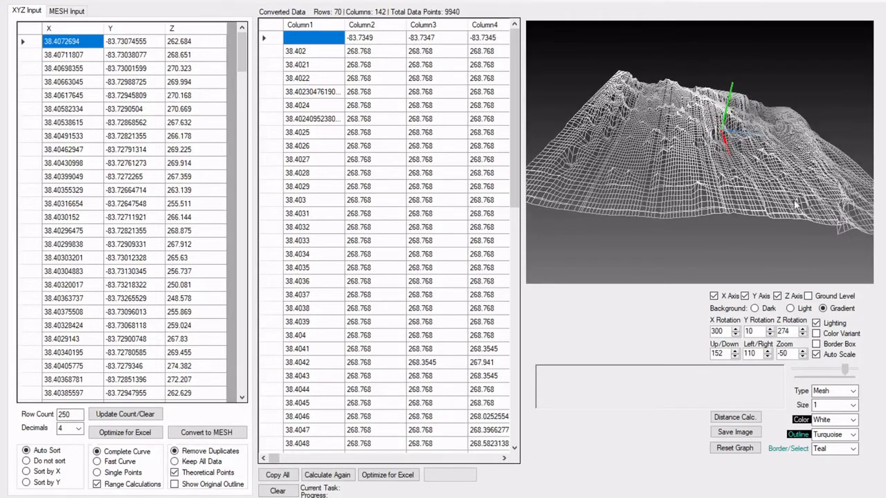
drag(850, 218, 860, 184)
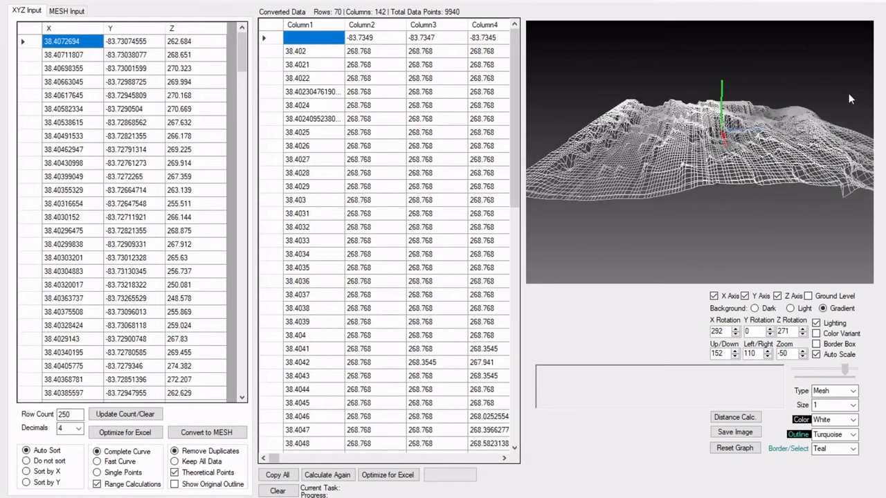
drag(545, 158, 752, 164)
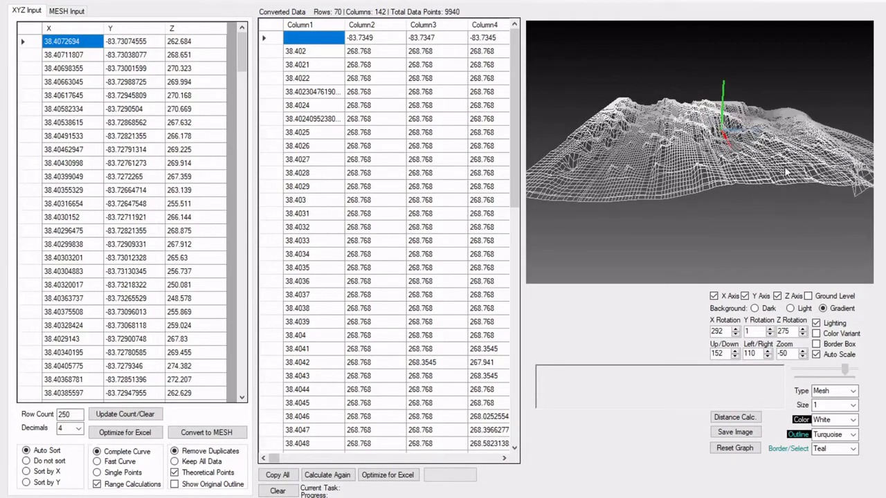
drag(832, 171, 675, 160)
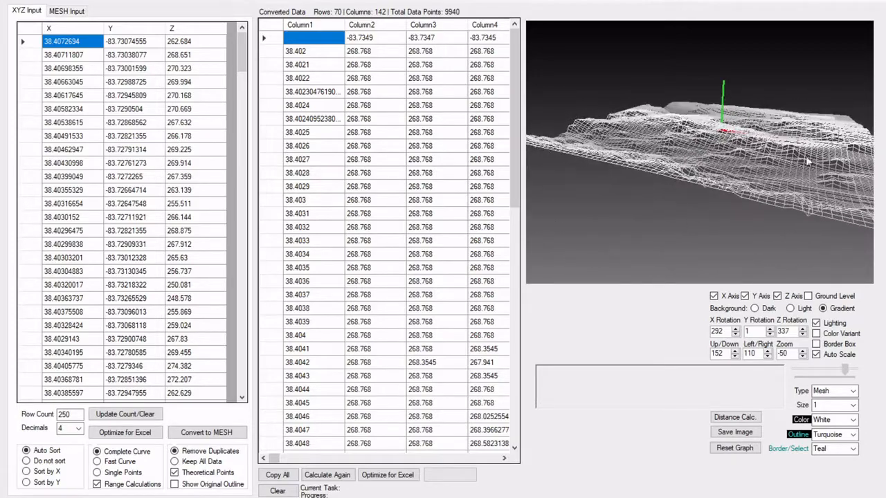
drag(885, 158, 614, 160)
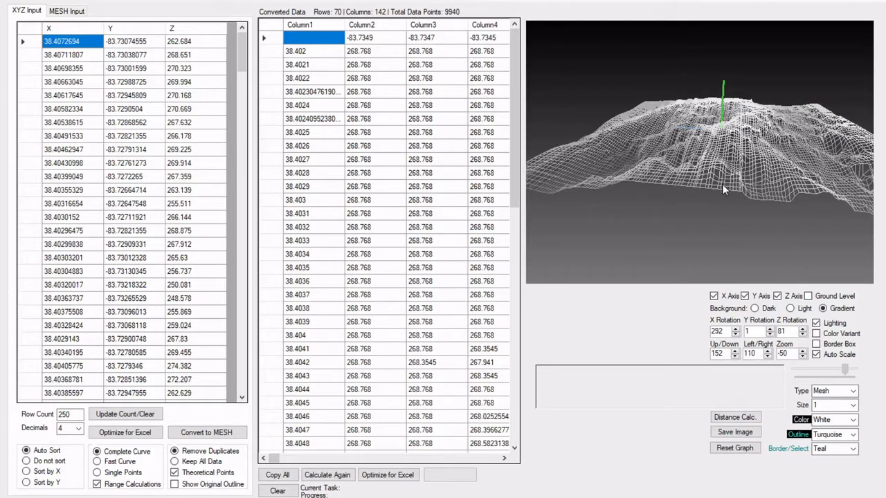
- Shift the terrain within the graph, inspect its surface up close, and zoom back out to about -61
mouse_move(722, 184)
mouse_down()
mouse_move(721, 79)
mouse_move(721, 349)
mouse_move(721, 203)
mouse_move(560, 202)
mouse_move(787, 192)
mouse_move(633, 188)
mouse_move(783, 188)
mouse_move(724, 194)
mouse_up()
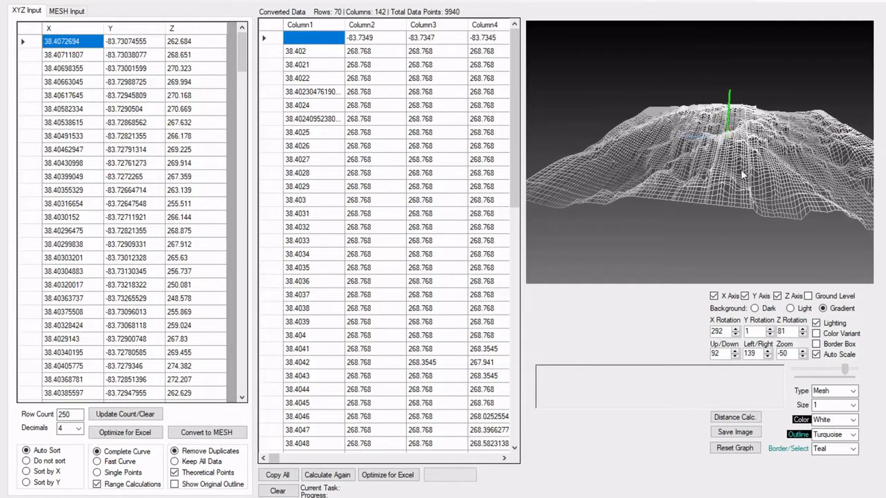
scroll(741, 169, up, 10)
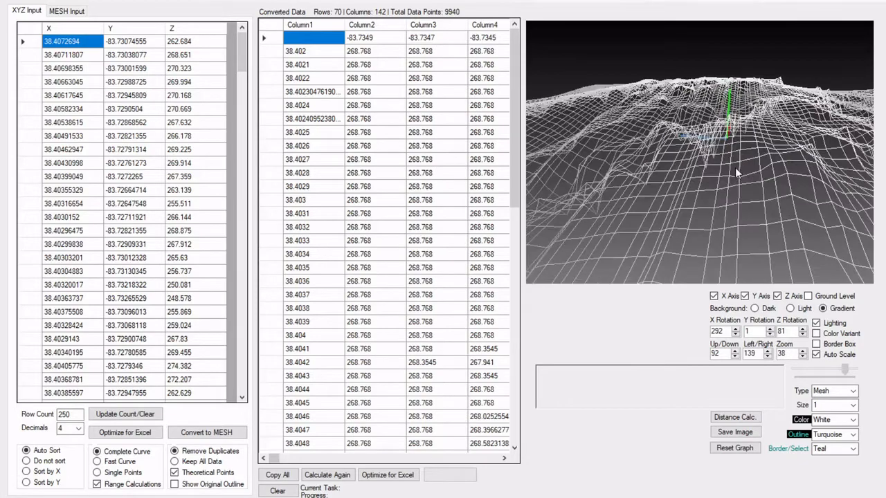
scroll(728, 161, up, 8)
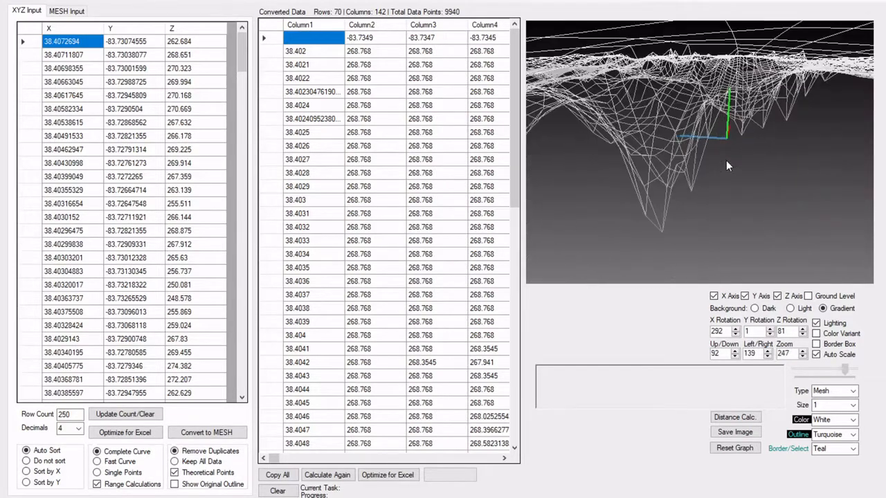
scroll(725, 155, down, 14)
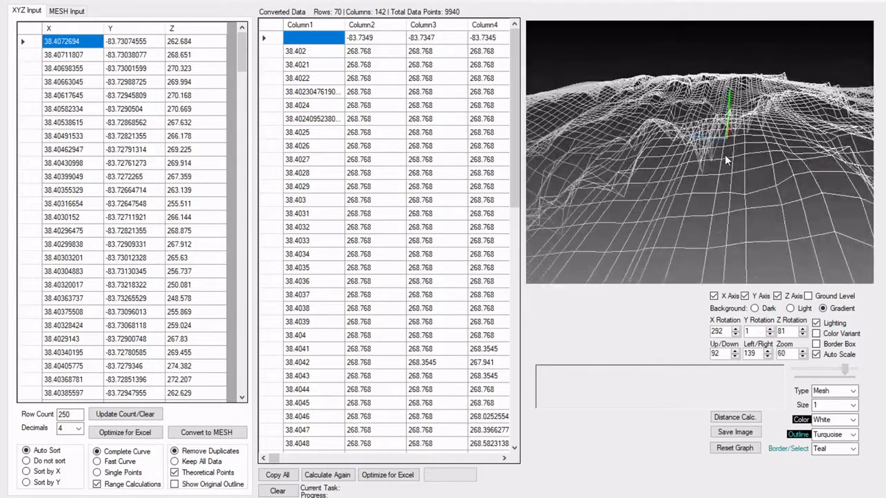
scroll(725, 154, down, 5)
drag(725, 154, 636, 151)
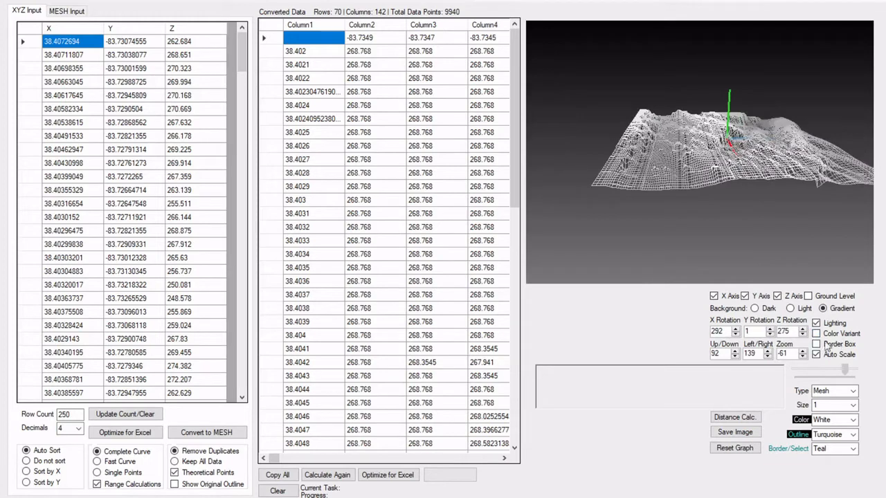
- Fine-tune the graph's X rotation to 295
click(737, 331)
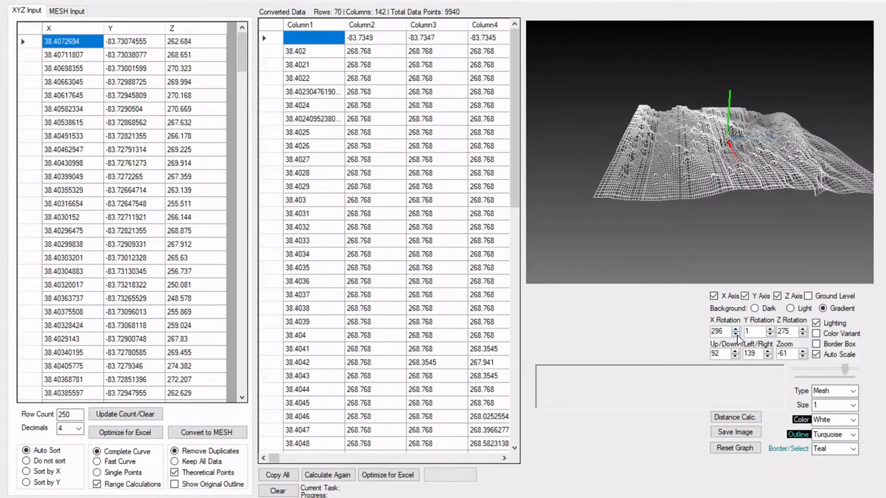
click(736, 335)
click(735, 329)
click(736, 330)
click(735, 329)
click(736, 335)
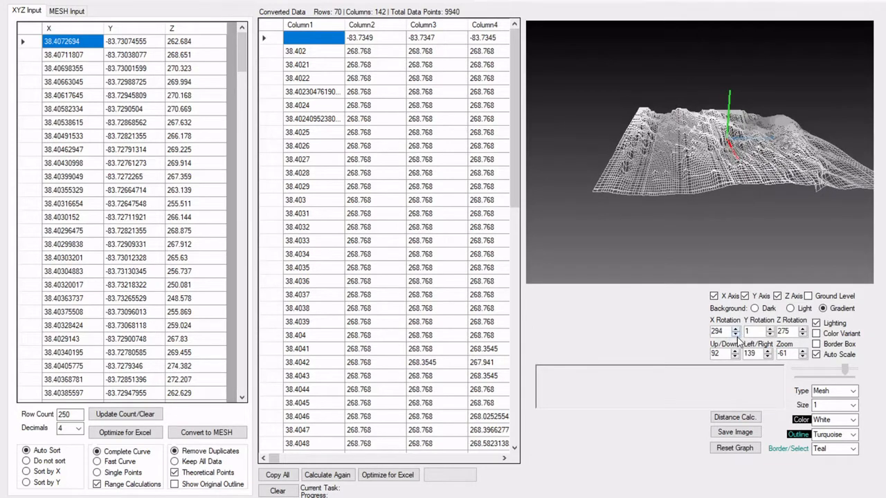
click(735, 335)
click(736, 330)
click(736, 330)
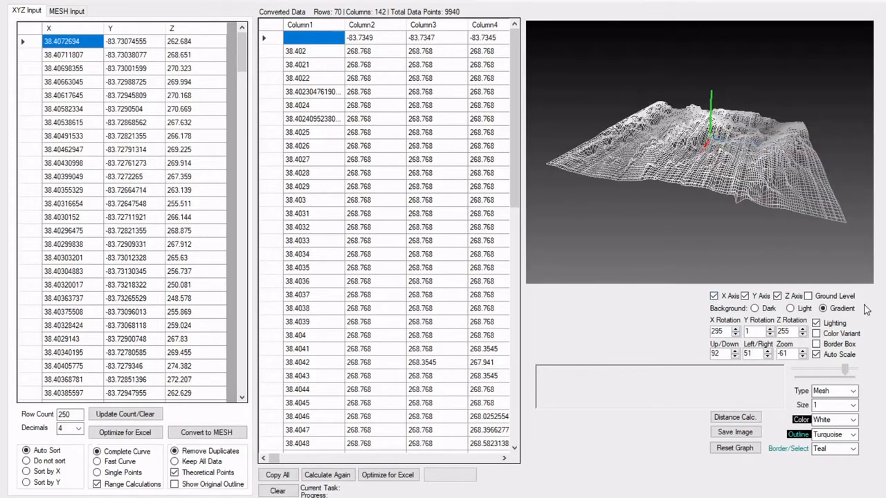
- Try the dark and light graph backgrounds and return to the gradient background
click(762, 311)
click(792, 311)
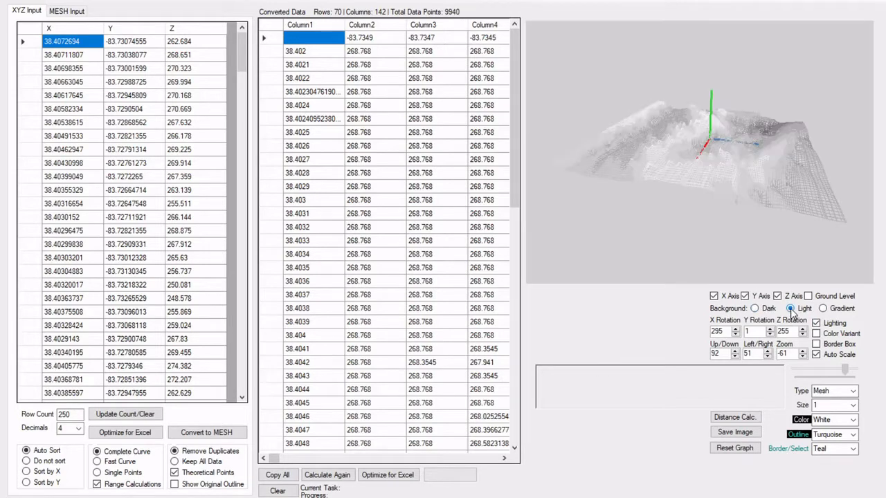
click(841, 311)
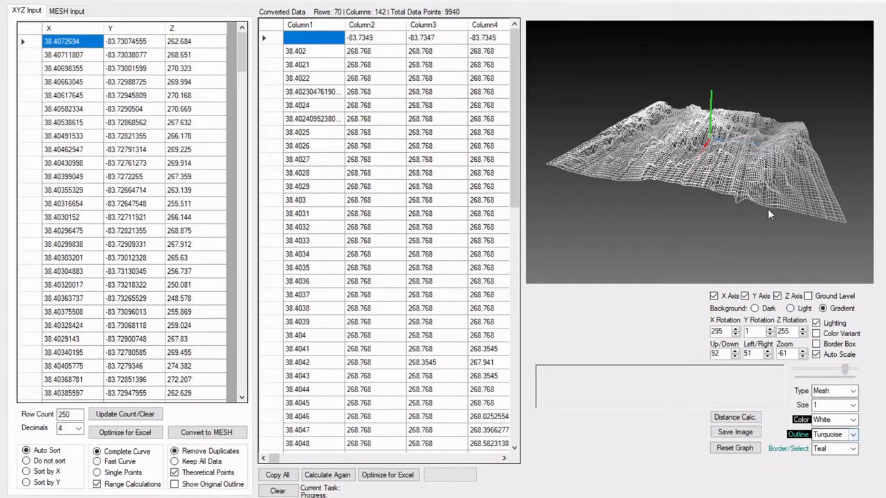
- Display the ground level grid, compare the terrain with it from several angles, and hide the grid again
mouse_move(736, 209)
mouse_down()
mouse_move(661, 198)
mouse_move(739, 219)
mouse_up()
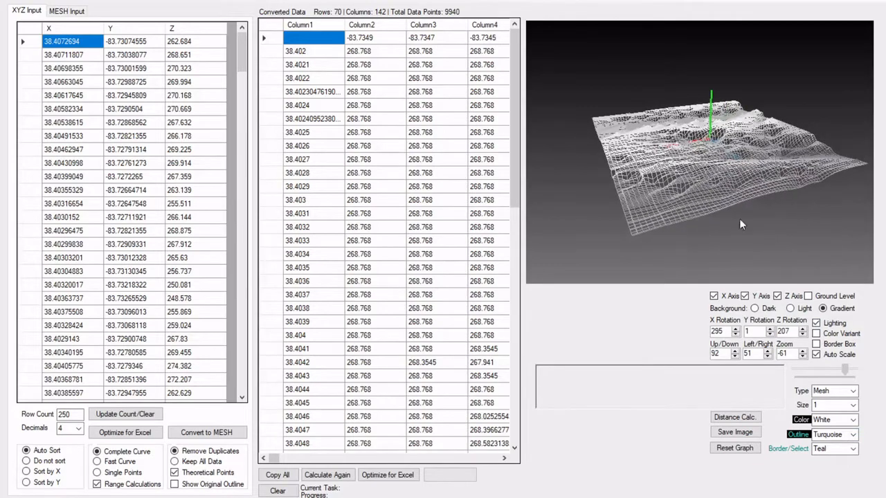
click(808, 297)
drag(802, 265, 713, 171)
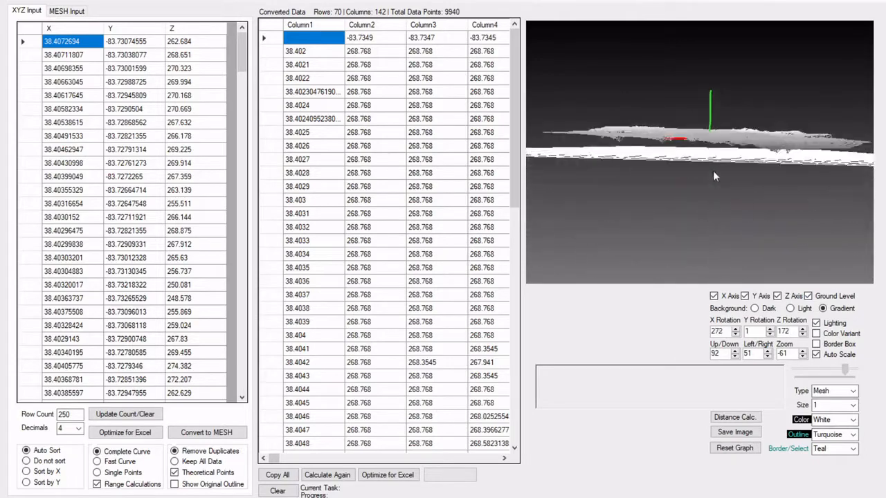
drag(820, 178, 646, 173)
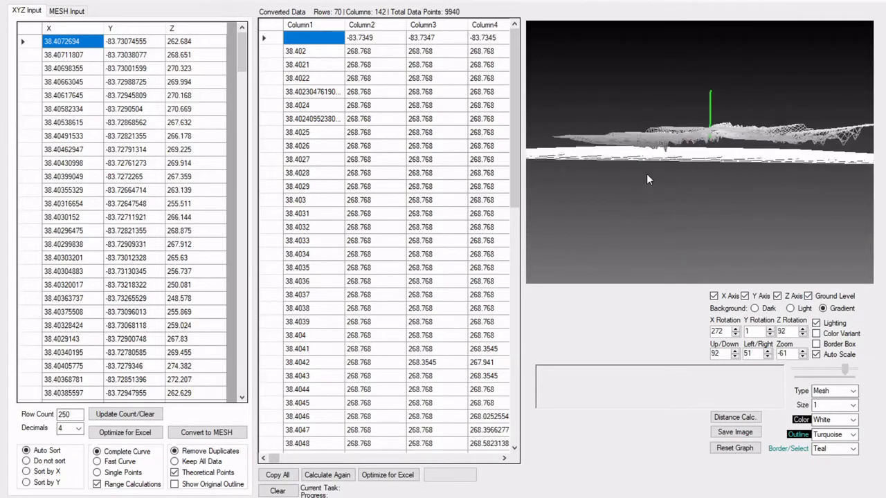
drag(646, 173, 665, 225)
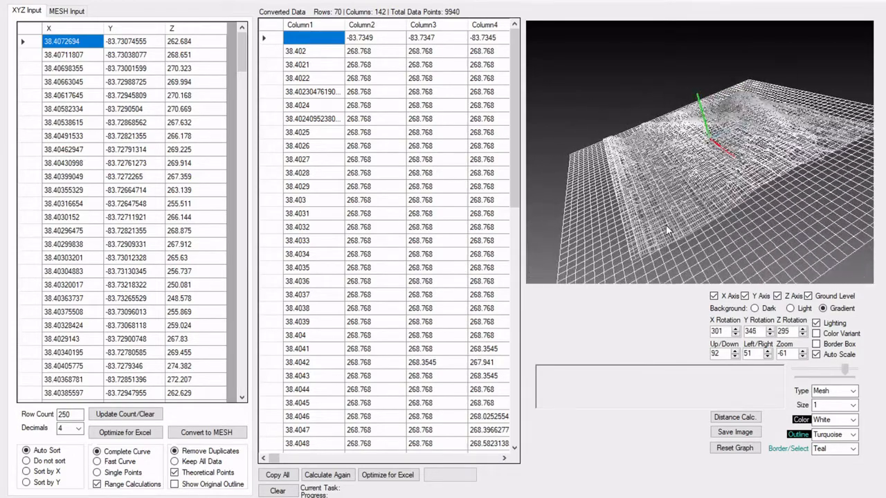
drag(843, 88, 761, 170)
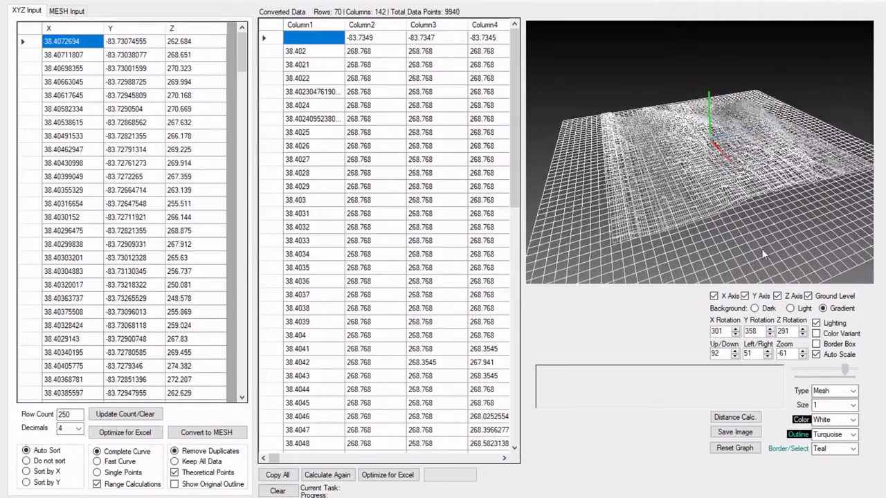
click(808, 296)
- Hide the Z, Y and X axes of the graph and show all three again
drag(743, 175, 680, 145)
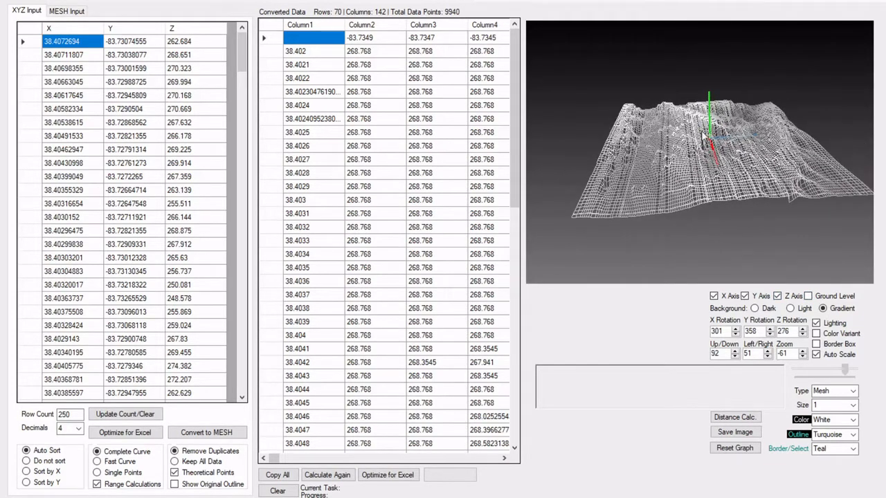
click(778, 298)
click(745, 296)
click(714, 297)
click(745, 296)
click(778, 296)
- Compare the terrain mesh with lighting off and on from different angles, leaving lighting enabled
drag(764, 189, 583, 194)
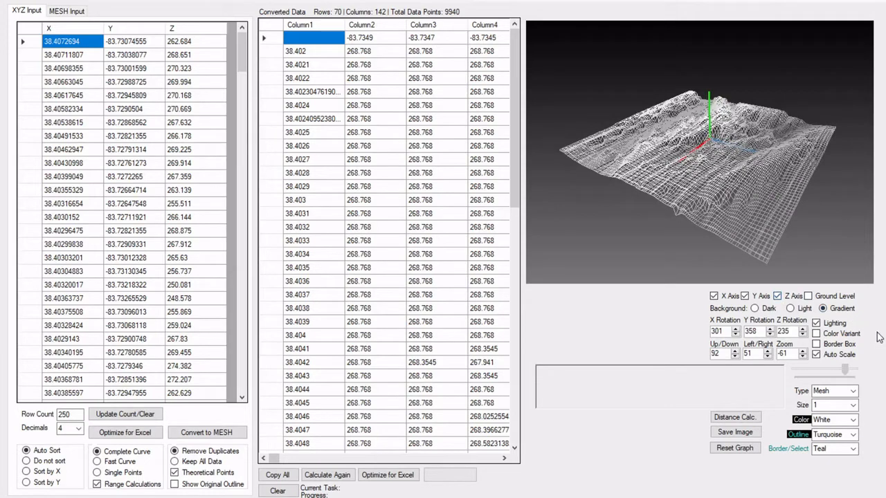
drag(732, 232, 732, 203)
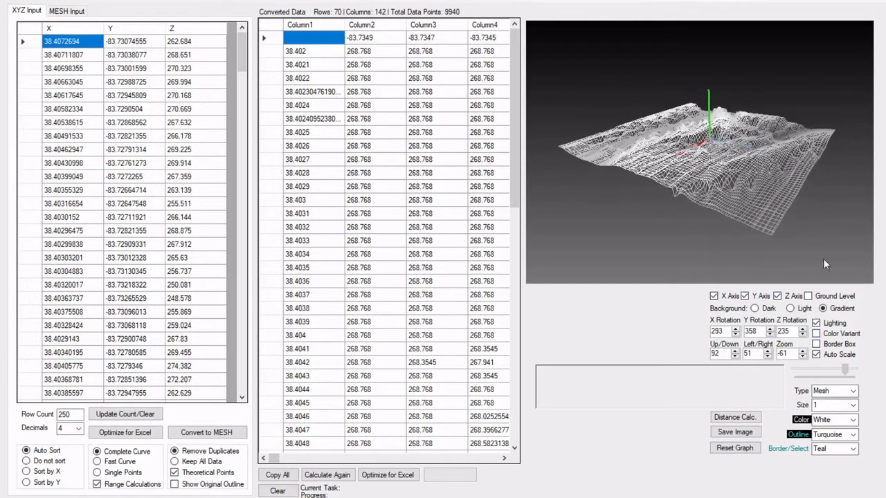
click(817, 323)
click(817, 324)
click(817, 323)
drag(813, 249, 615, 223)
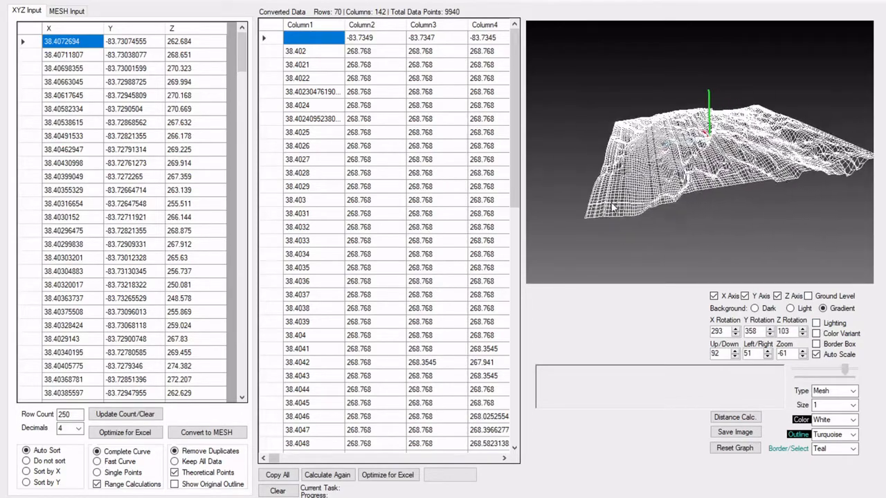
click(816, 323)
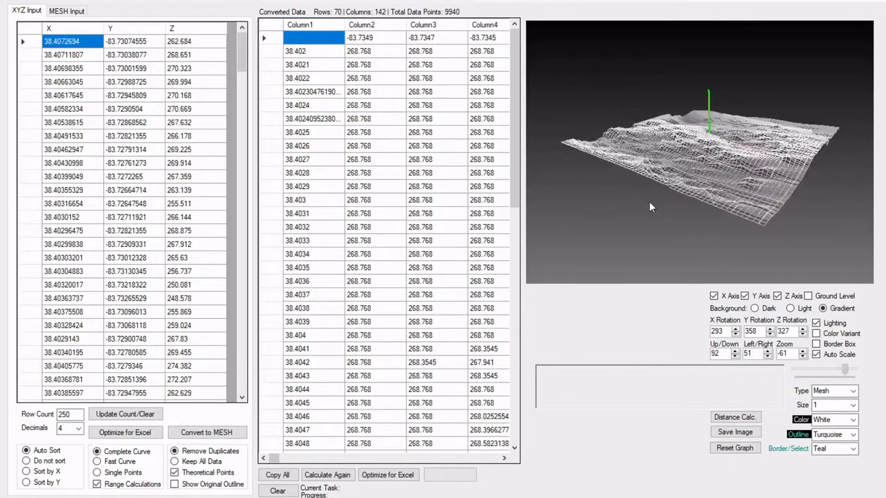
click(823, 324)
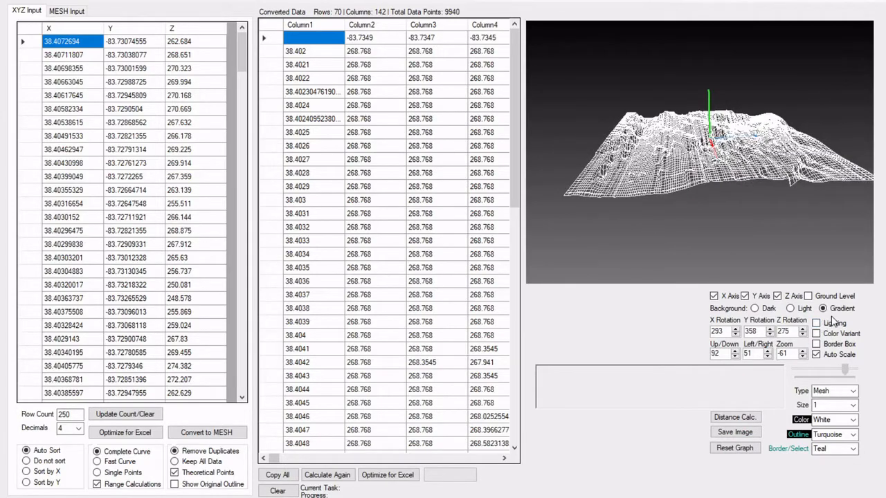
click(820, 324)
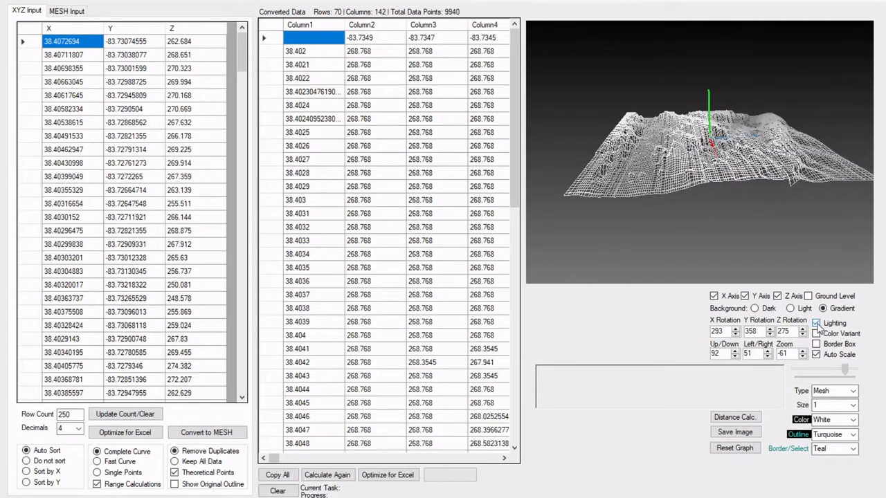
click(819, 325)
click(817, 323)
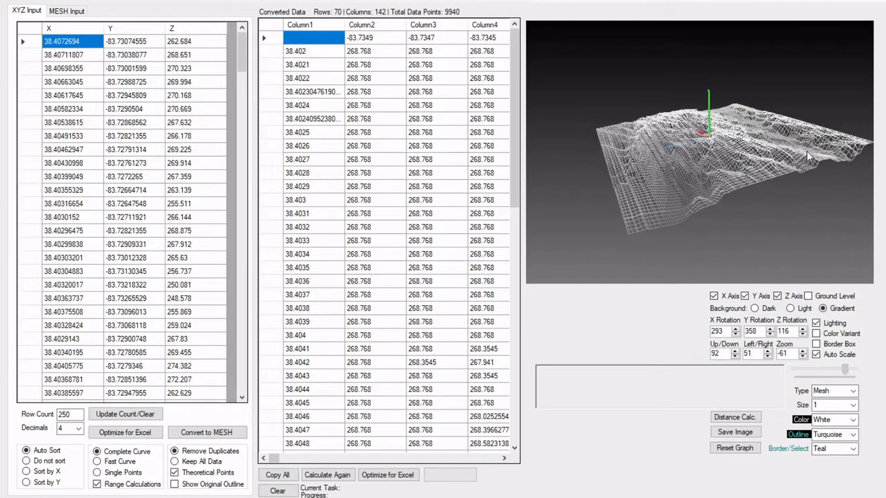
- Enable Color Variant and examine the elevation colors on the terrain mesh and across the converted data table
click(817, 334)
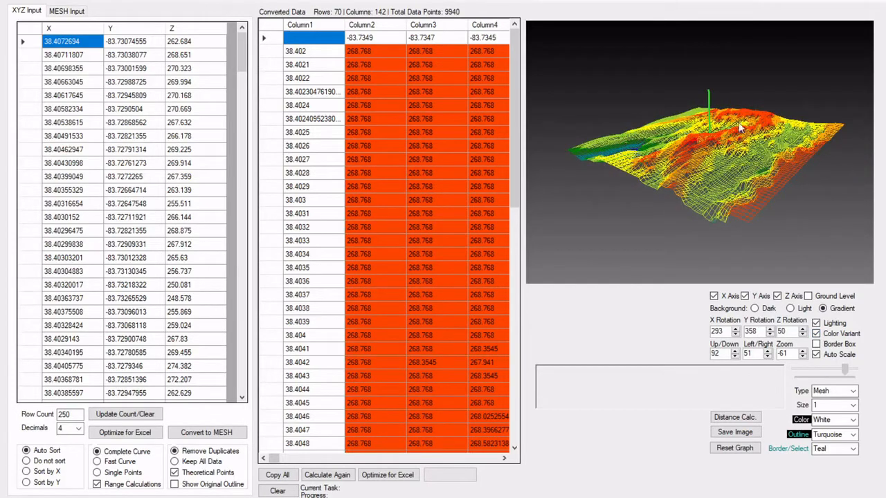
drag(622, 185, 814, 185)
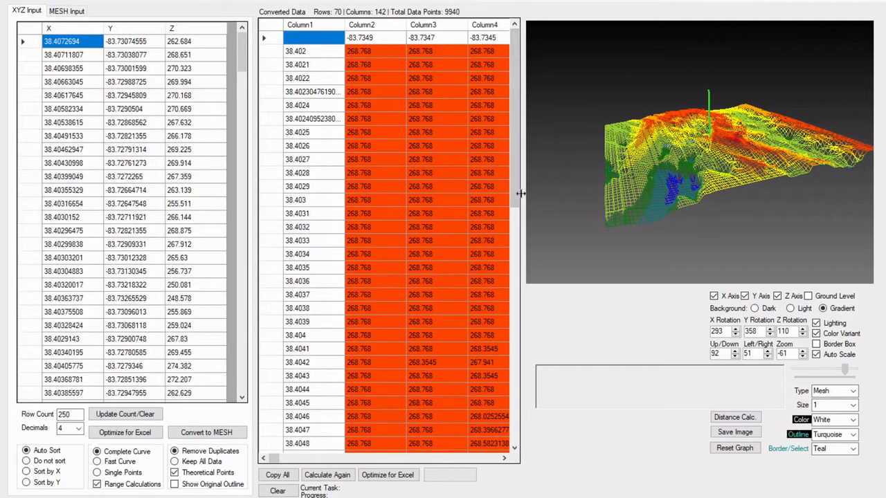
drag(517, 195, 512, 448)
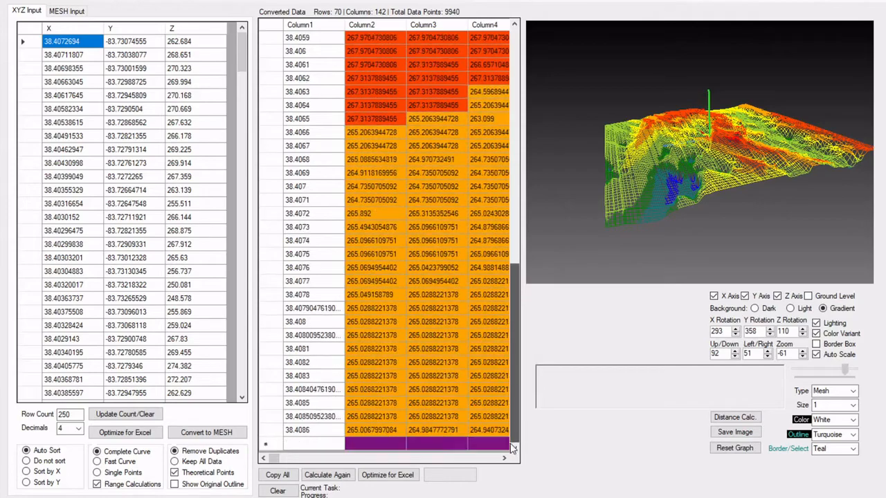
drag(275, 459, 366, 456)
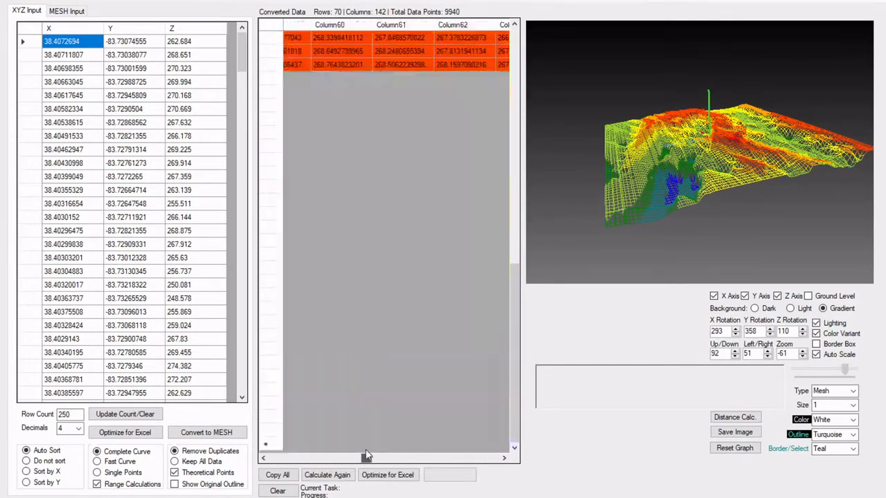
drag(516, 277, 520, 63)
drag(367, 458, 273, 458)
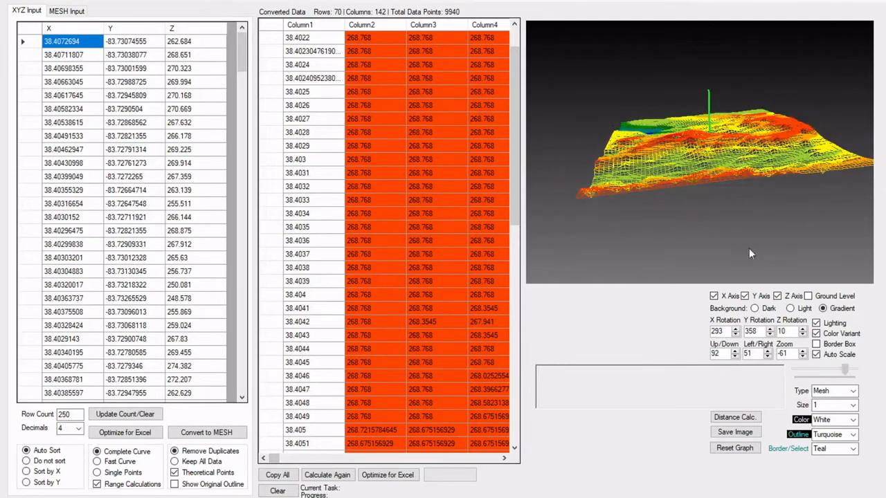
- Show the border box around the terrain and view it from several angles
click(817, 344)
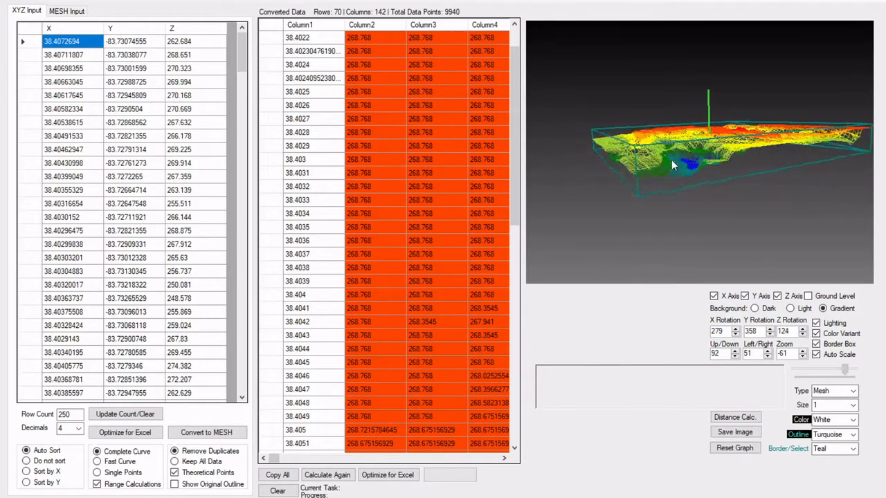
drag(797, 148, 719, 187)
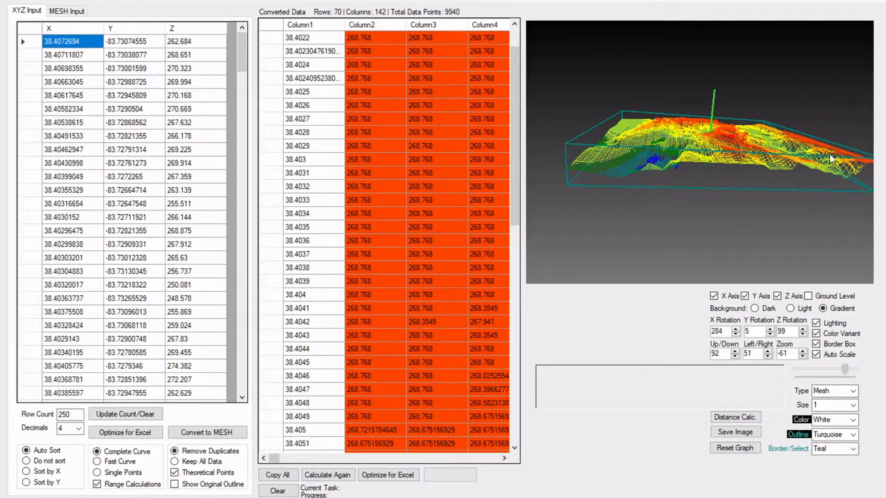
drag(829, 153, 817, 146)
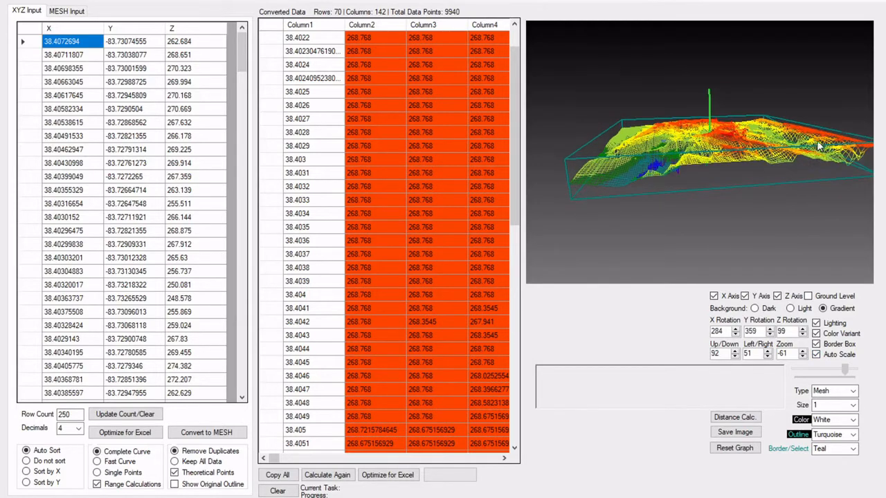
- Turn off Auto Scale, reduce the graph's manual scale, and view the terrain up close from another angle
click(815, 355)
drag(847, 372, 815, 372)
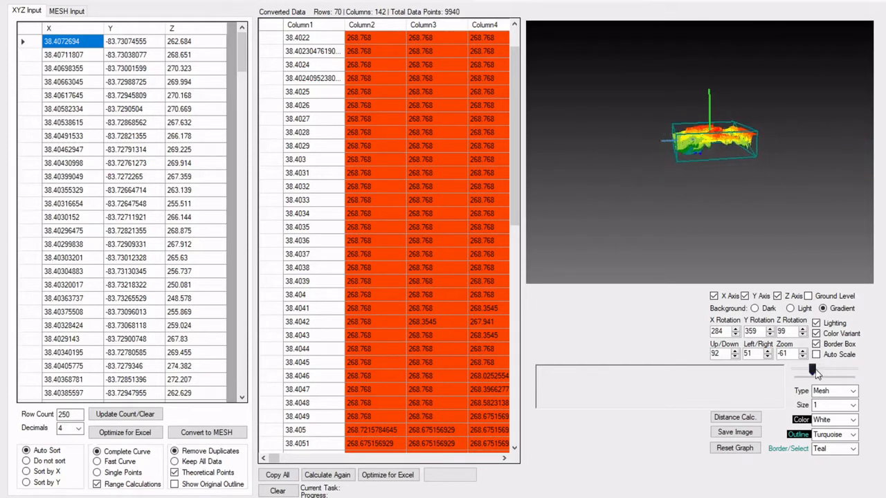
scroll(697, 180, up, 4)
scroll(697, 175, up, 10)
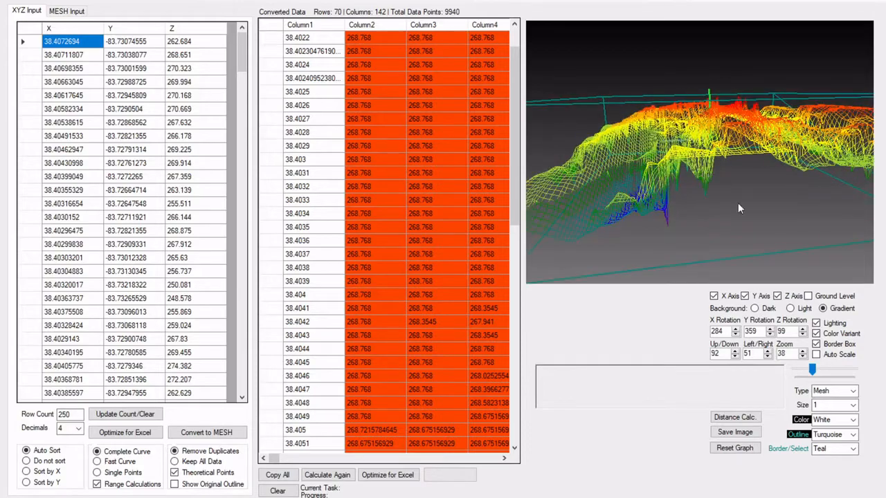
drag(684, 219, 822, 220)
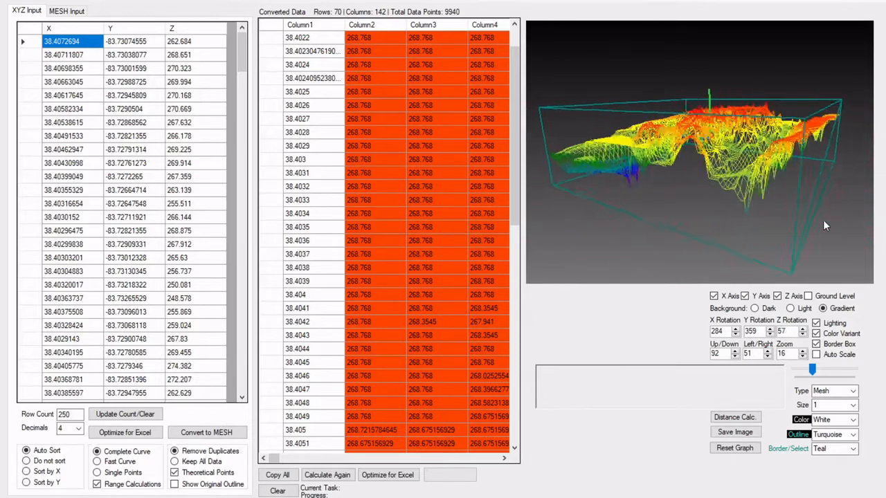
- Reduce the manual scale further and inspect the vertically stretched terrain from different sides
drag(812, 369, 800, 372)
scroll(717, 173, up, 9)
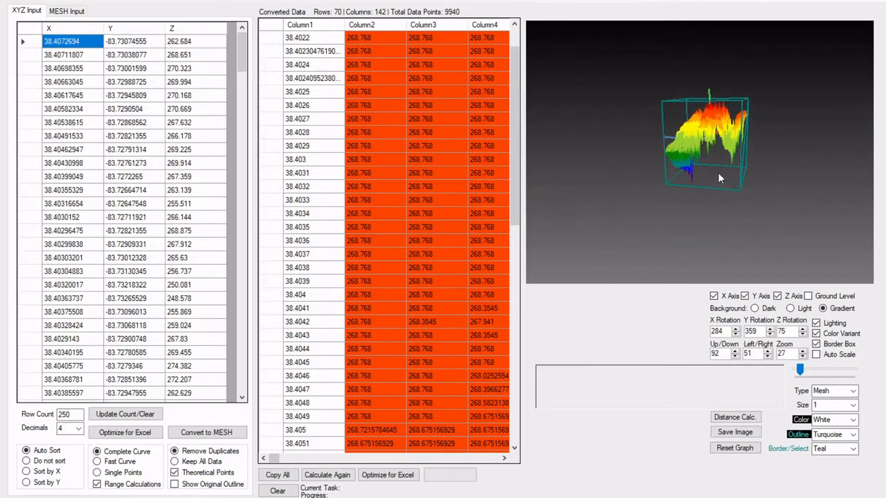
drag(646, 185, 800, 183)
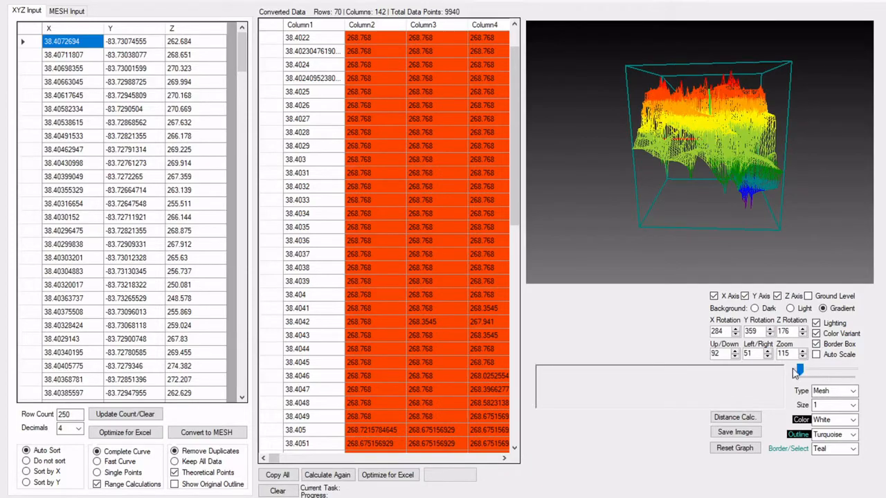
- Raise the manual scale to its maximum and view the widened terrain from a distance and another side
drag(800, 371, 873, 375)
scroll(755, 209, down, 3)
scroll(752, 215, down, 10)
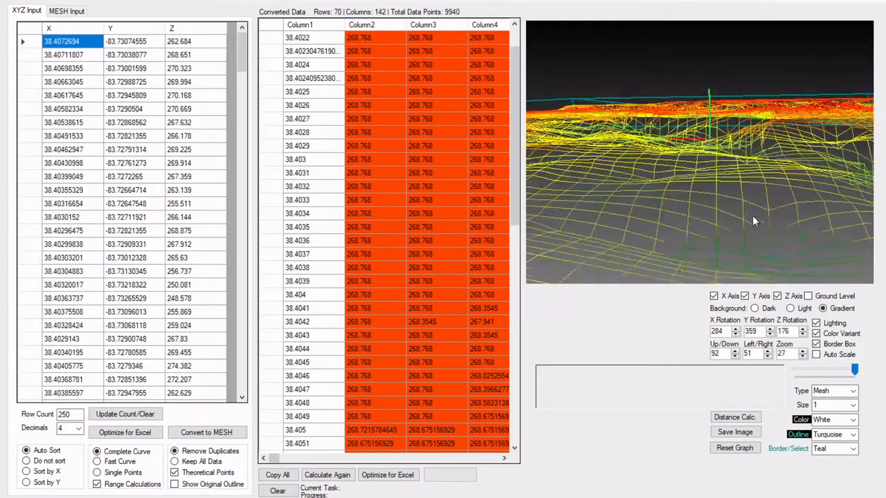
scroll(752, 195, up, 3)
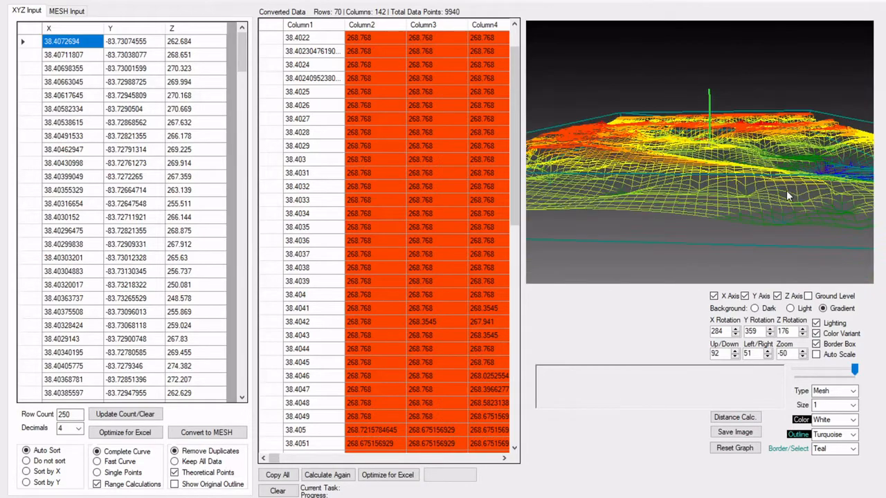
drag(786, 190, 611, 183)
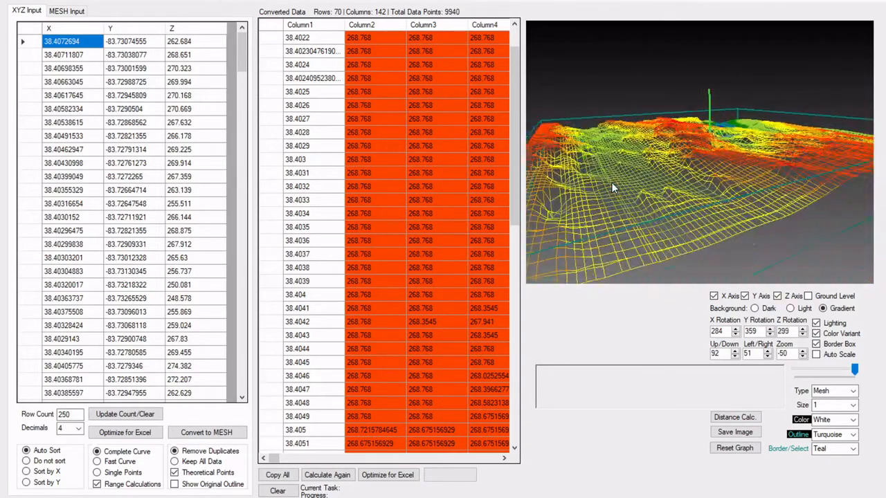
- Turn Auto Scale back on and rotate the terrain mesh to inspect it from several sides
click(816, 354)
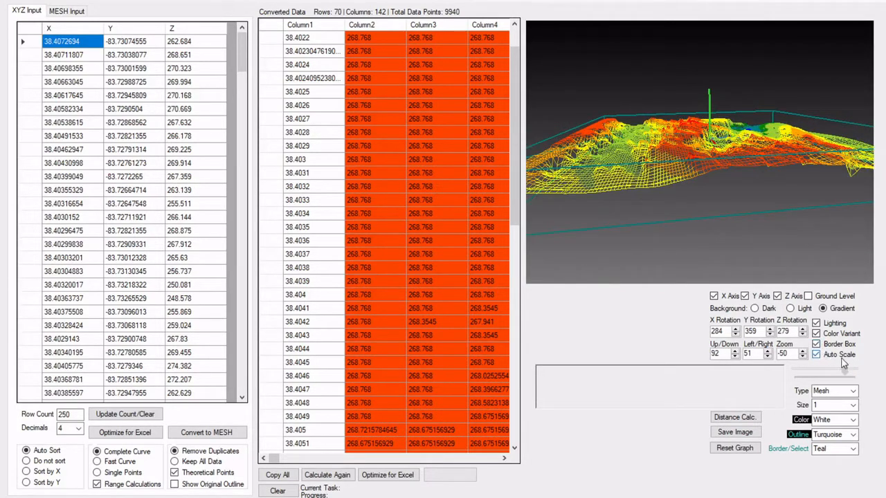
drag(789, 216, 613, 203)
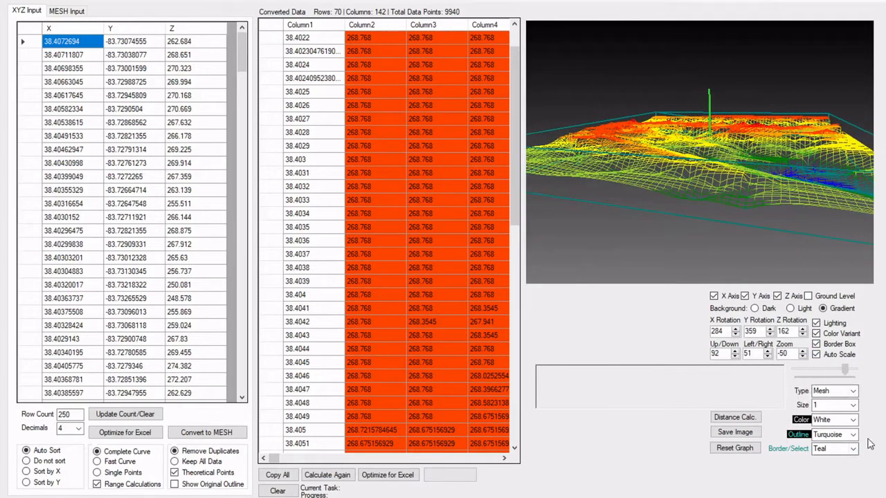
drag(816, 242, 699, 242)
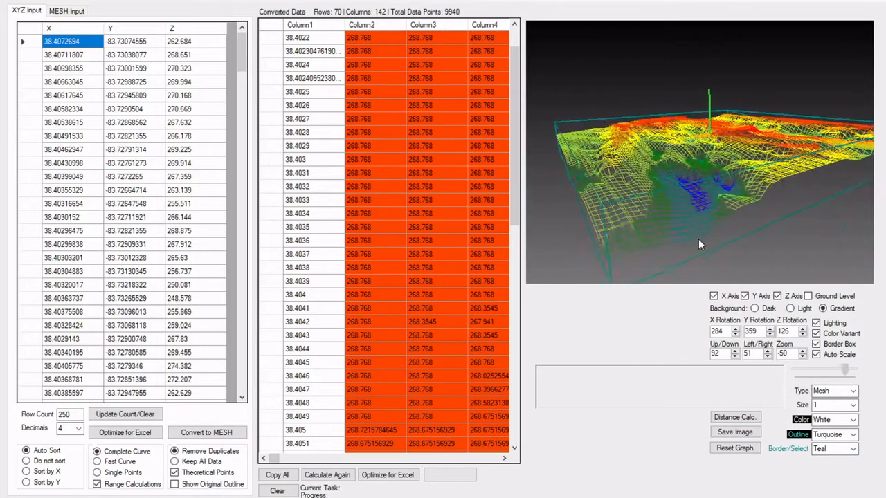
drag(773, 256, 699, 252)
- Display the terrain as Points and try larger point sizes up to 19
click(854, 392)
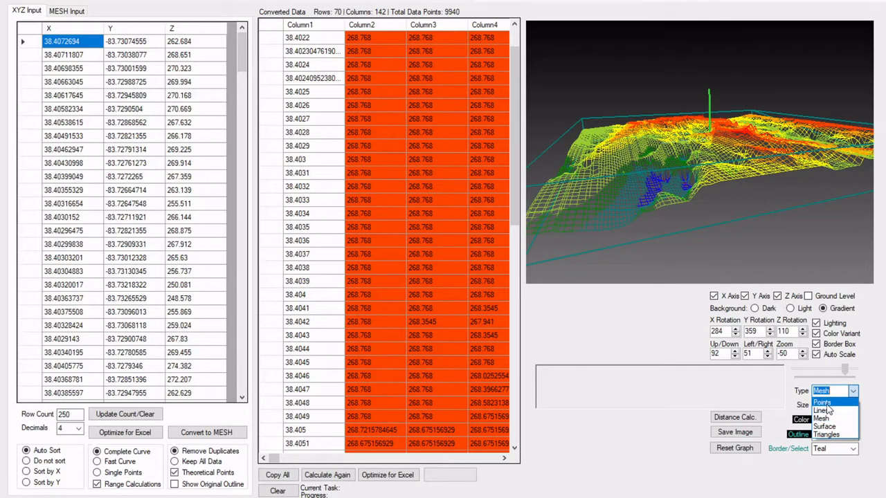
click(823, 402)
drag(665, 233, 752, 143)
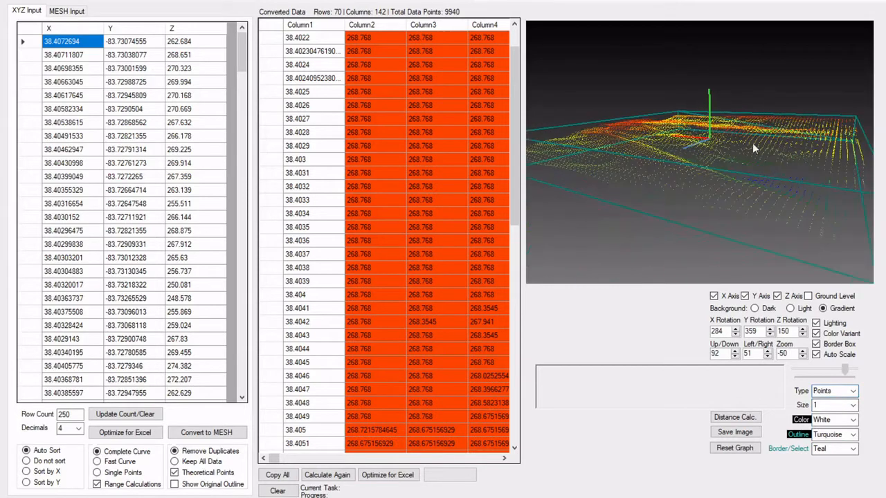
click(824, 406)
scroll(824, 405, down, 4)
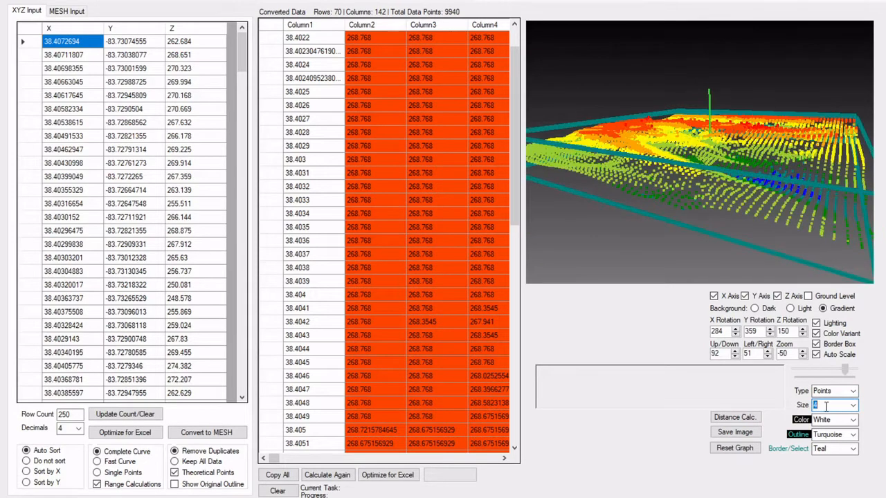
scroll(825, 406, down, 4)
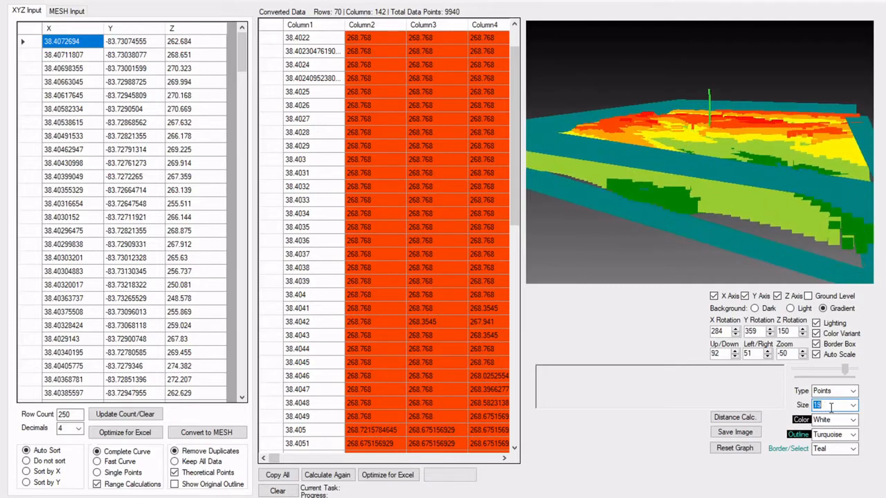
- Hide the border box and reduce the point size to 2
click(815, 343)
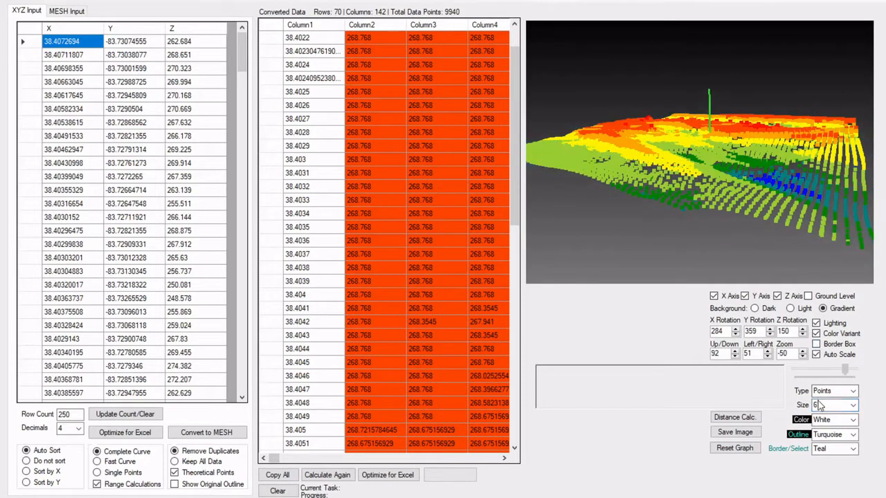
scroll(837, 406, down, 5)
scroll(842, 407, up, 10)
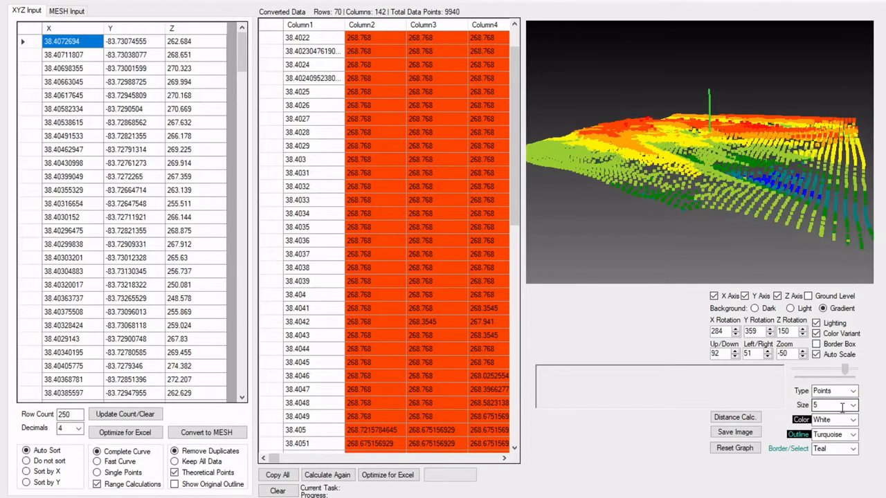
scroll(842, 407, down, 1)
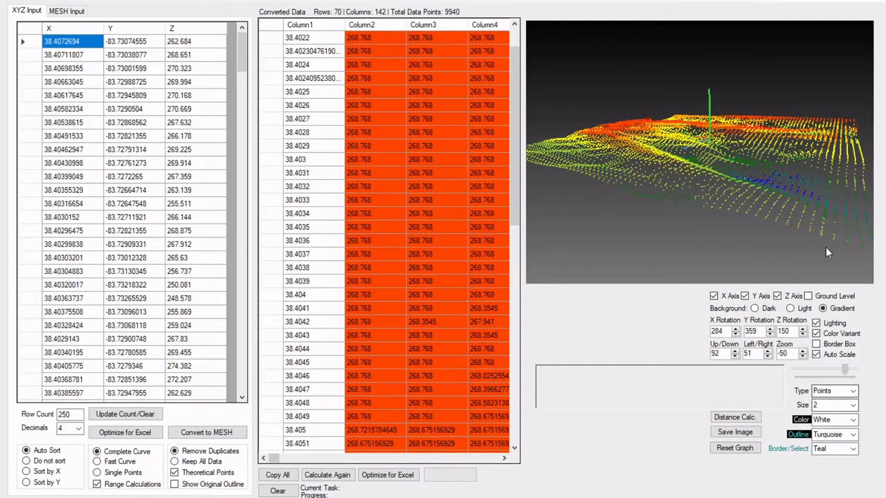
- Display the terrain as Lines and compare the line direction with the data tables from several angles
click(846, 391)
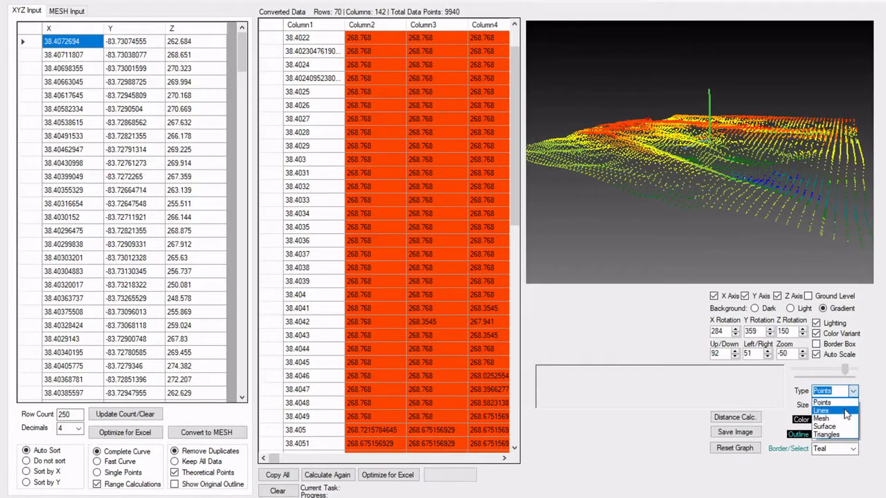
click(846, 411)
mouse_move(818, 246)
mouse_down()
mouse_move(669, 231)
mouse_move(813, 231)
mouse_up()
drag(665, 224, 783, 224)
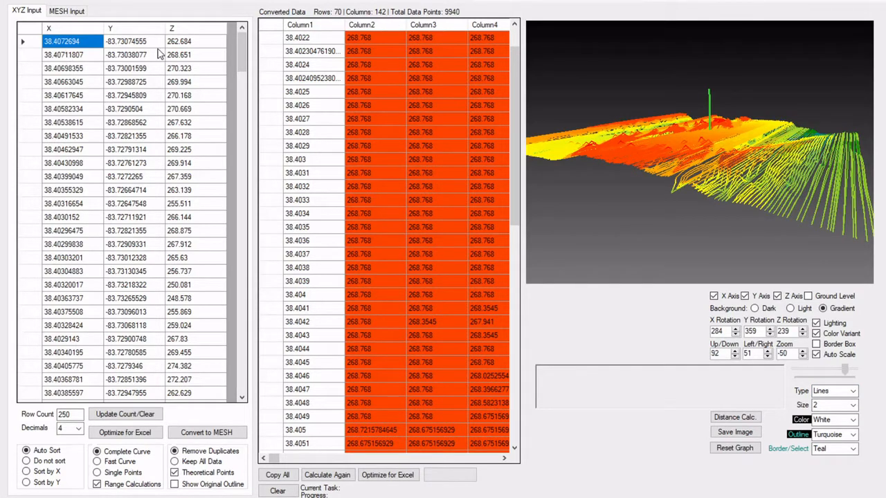
drag(823, 223, 665, 131)
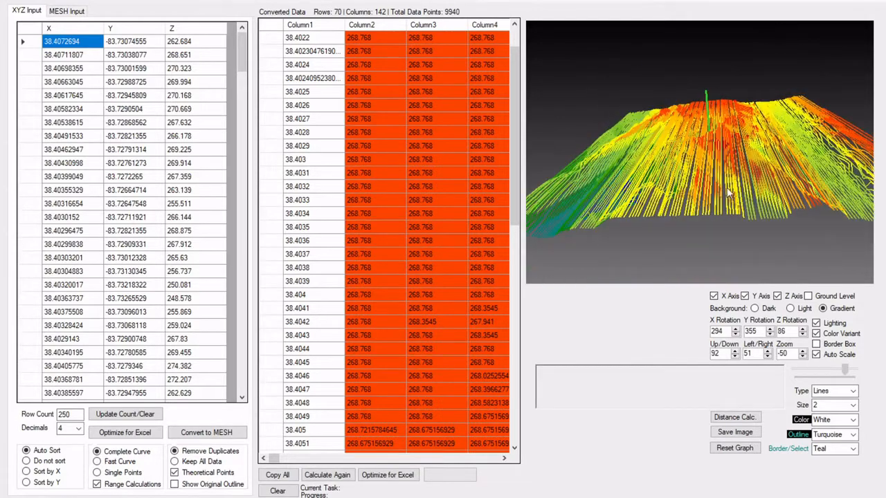
scroll(507, 139, up, 1)
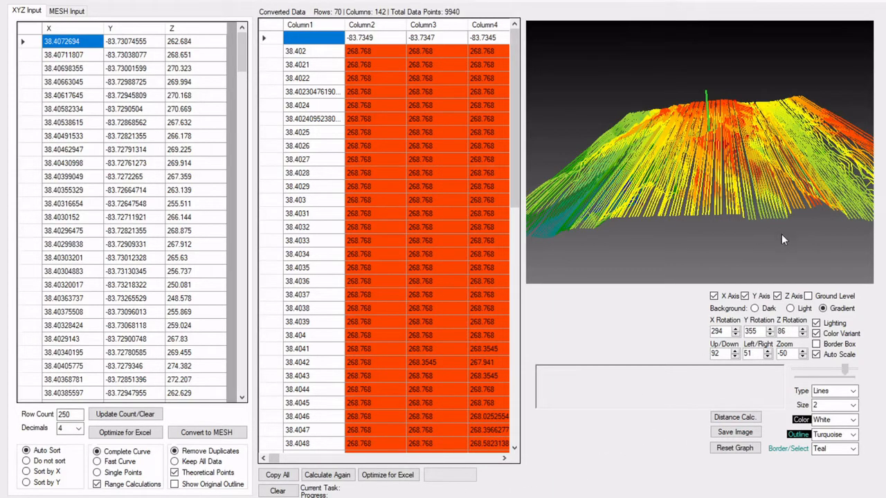
drag(828, 229, 783, 201)
drag(845, 132, 633, 226)
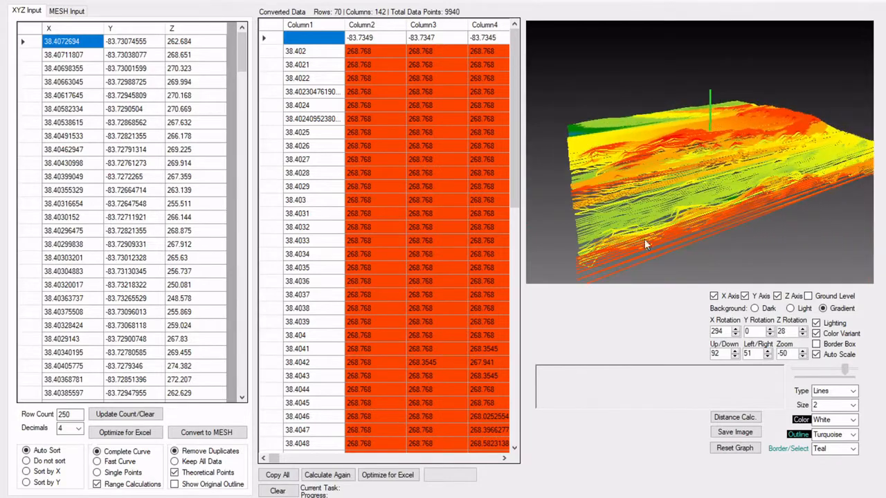
- Switch the graph type back to Mesh and set the line size to 1
click(853, 391)
click(851, 418)
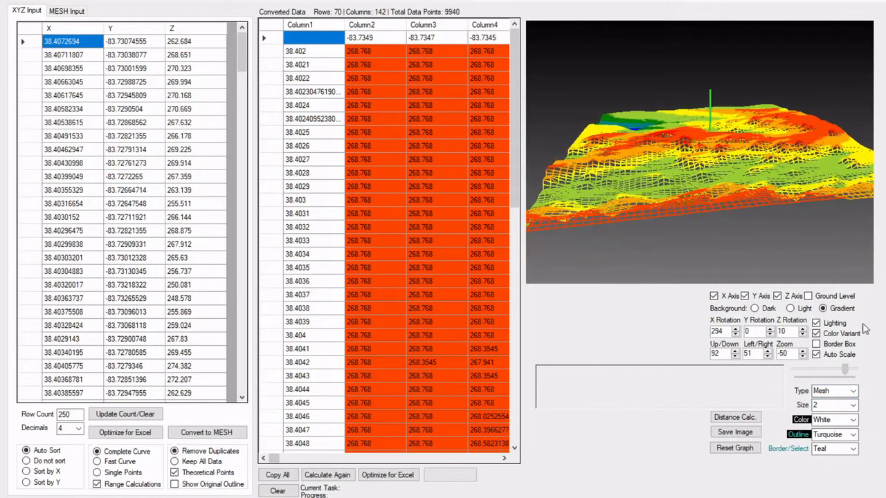
double_click(835, 405)
scroll(835, 405, up, 1)
double_click(834, 390)
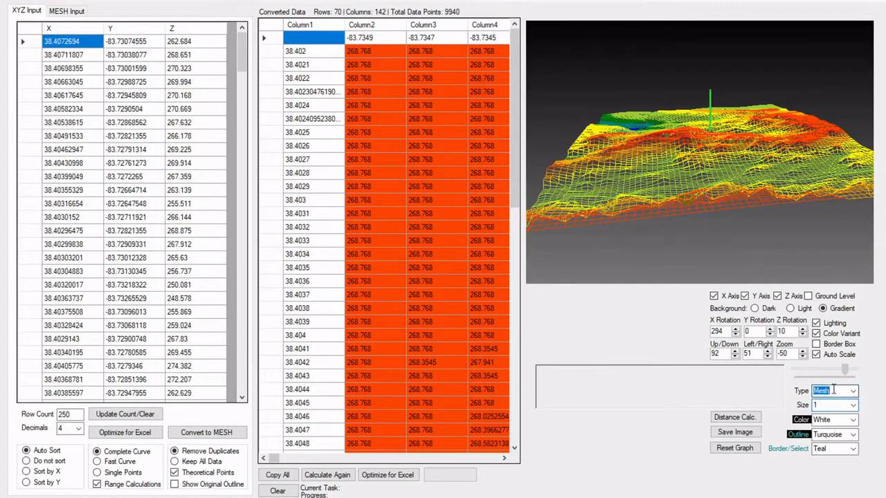
- Display the terrain as Surface, change the graph type to Triangles, and inspect the triangulated terrain from a rotated angle
click(853, 391)
click(838, 427)
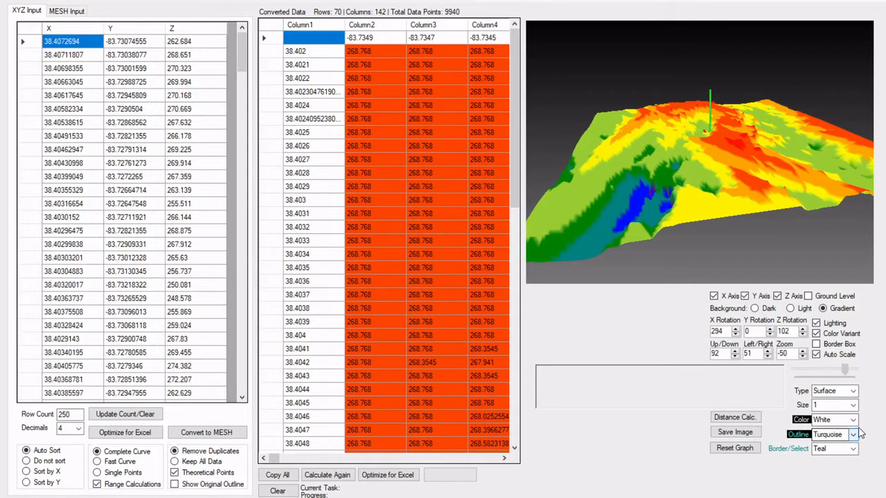
click(853, 391)
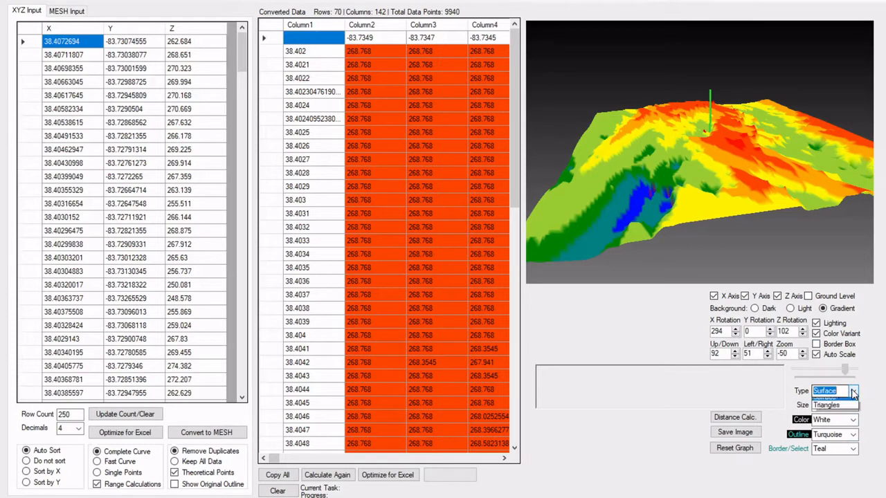
click(836, 432)
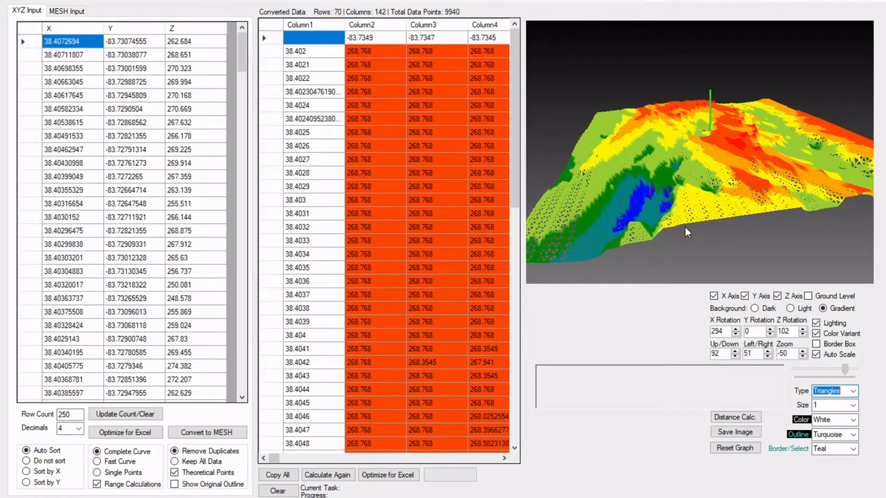
click(665, 236)
drag(728, 233, 623, 249)
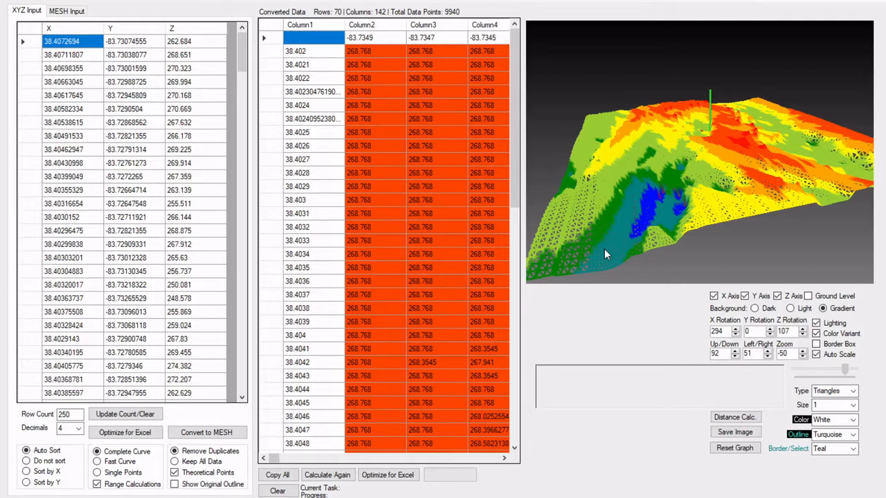
- Set the graph type to Mesh and rotate the terrain to view it from its other side
click(853, 392)
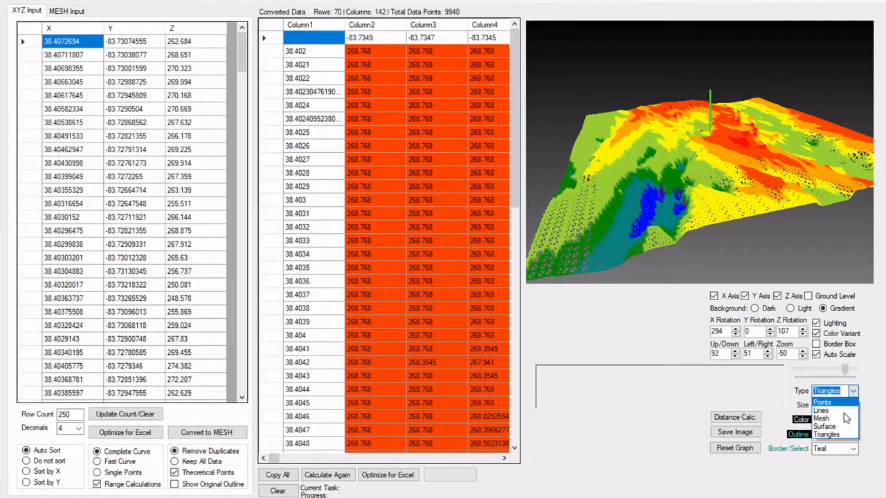
click(844, 417)
drag(820, 234, 725, 214)
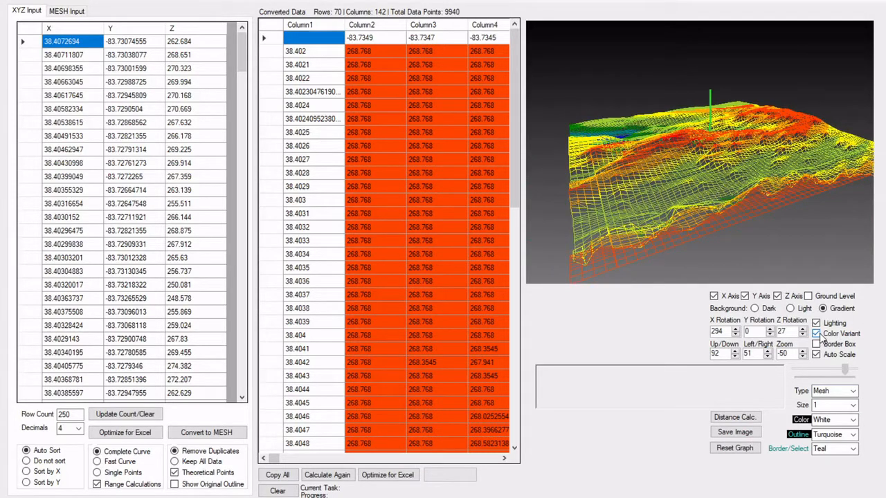
- Set the graph color to Aqua and disable Color Variant so the mesh uses this single color
click(853, 421)
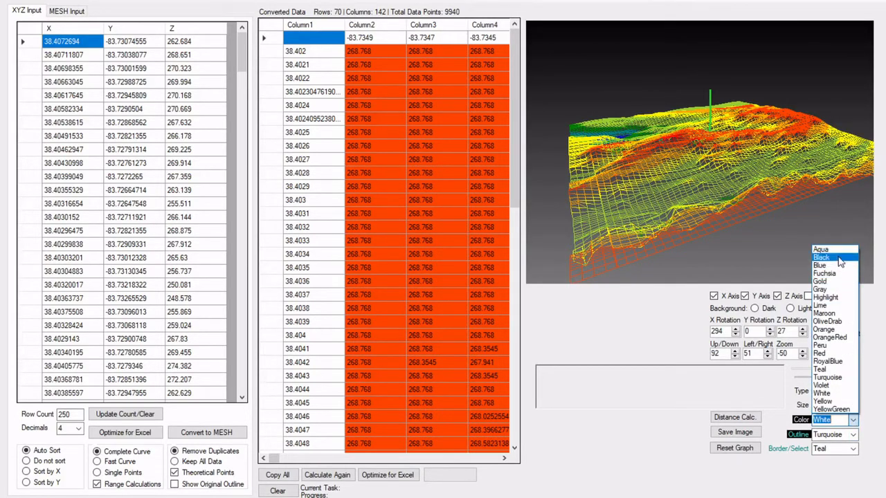
click(823, 249)
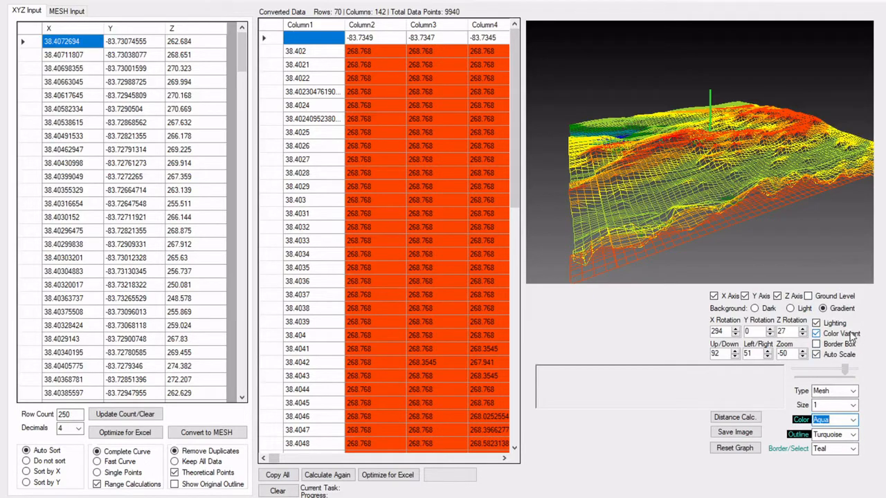
click(816, 334)
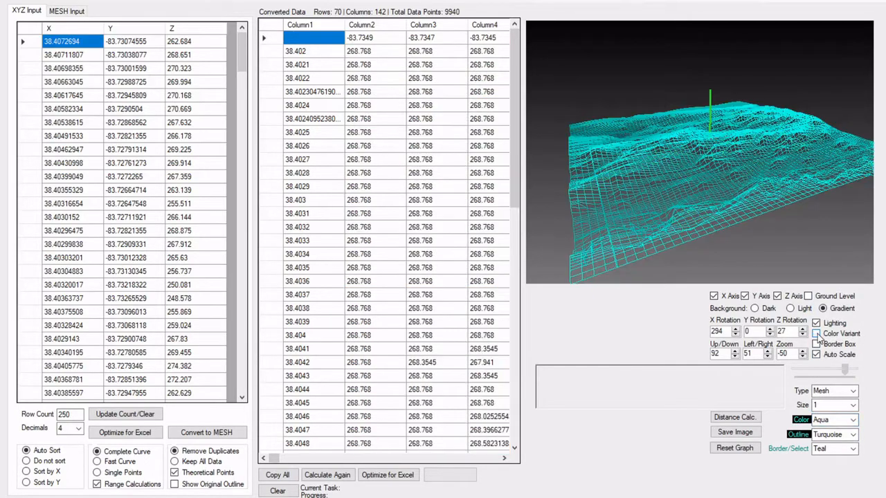
drag(681, 245, 843, 253)
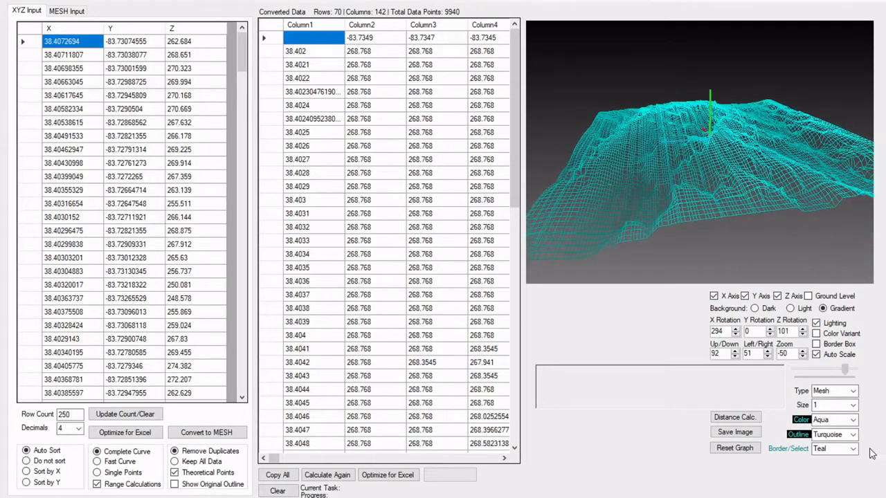
- Try other mesh colors and settle on Yellow, with Red for the outline and RoyalBlue for border and selection
click(854, 421)
scroll(839, 420, down, 4)
scroll(839, 423, down, 3)
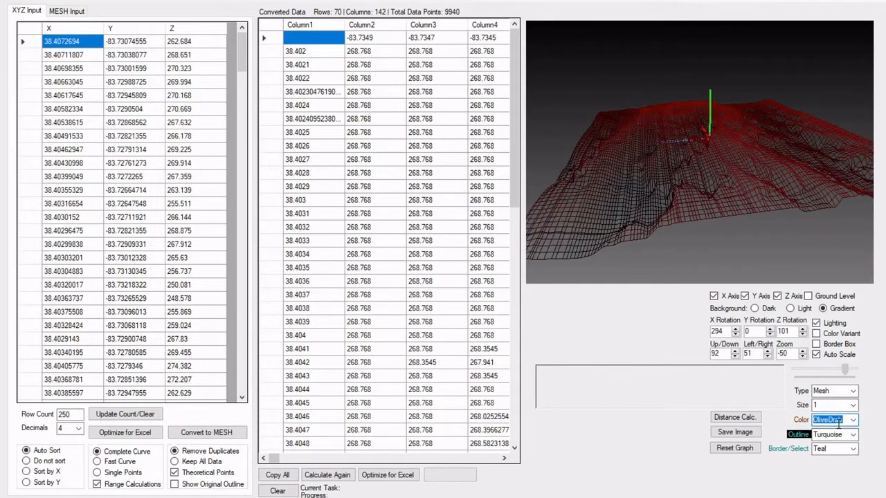
scroll(838, 421, down, 10)
click(853, 420)
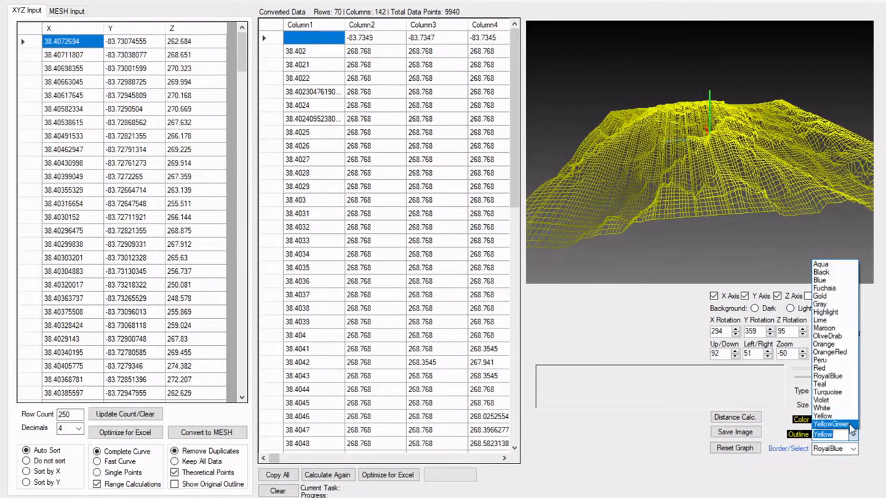
click(836, 367)
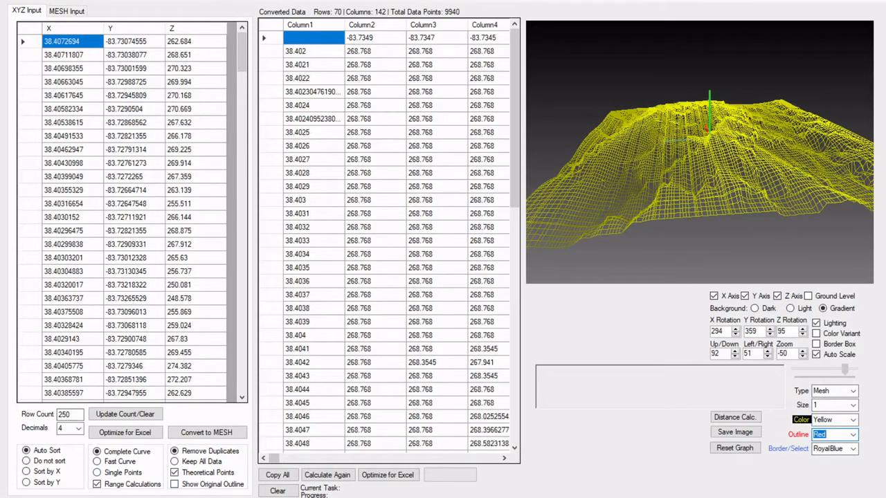
- Show the original outline over the terrain, view it with the Points type, and hide the outline again
click(177, 487)
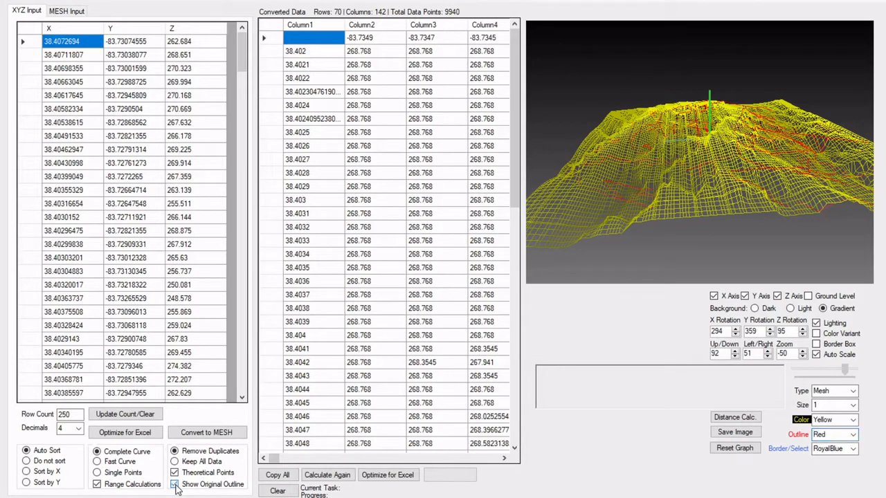
drag(815, 223, 700, 224)
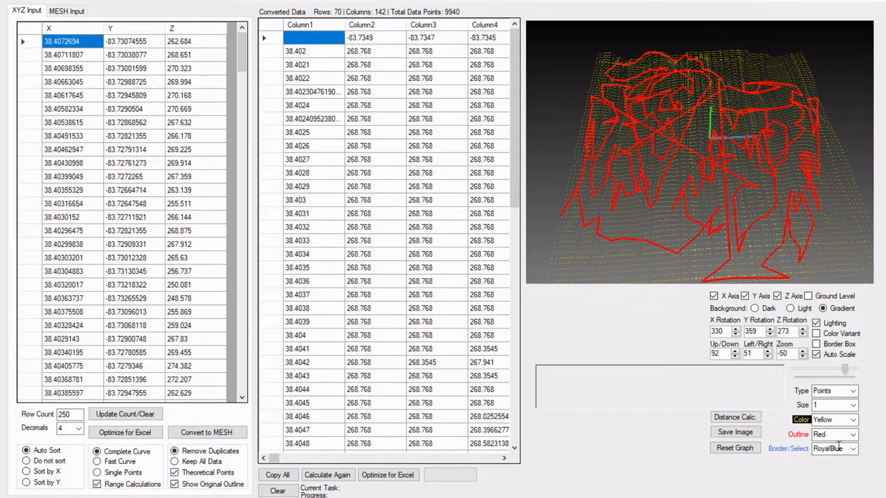
click(174, 484)
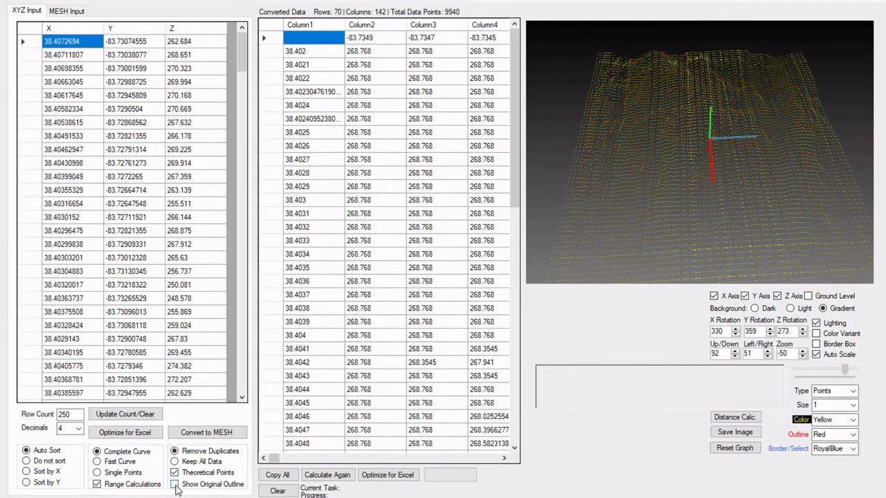
drag(726, 251, 736, 166)
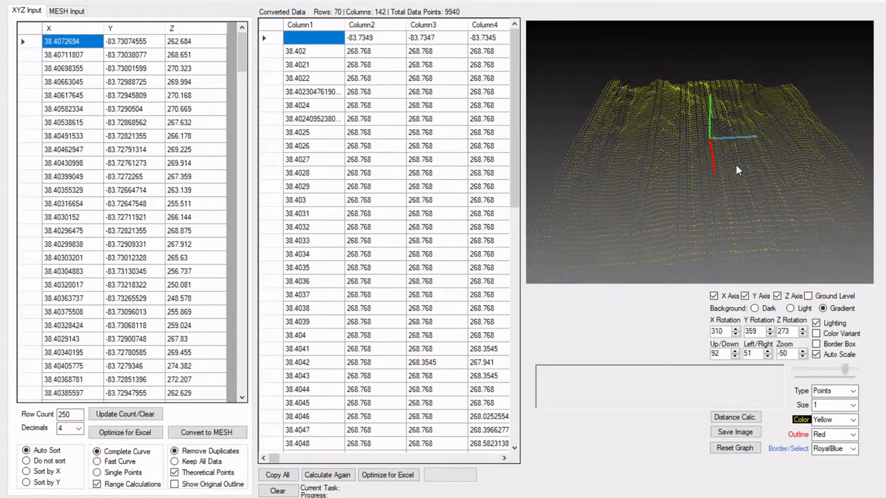
drag(655, 236, 694, 231)
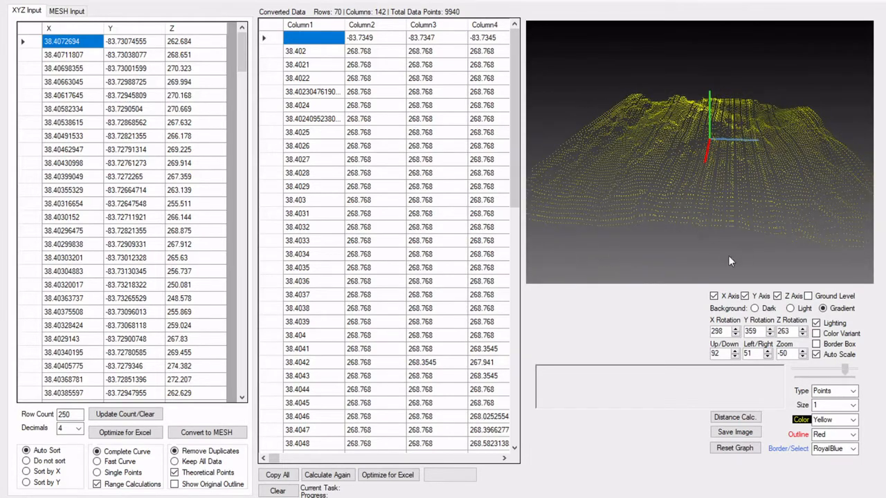
- Set the graph type back to Mesh and enable Color Variant, turning the terrain so the blue low area faces forward
click(852, 391)
click(840, 420)
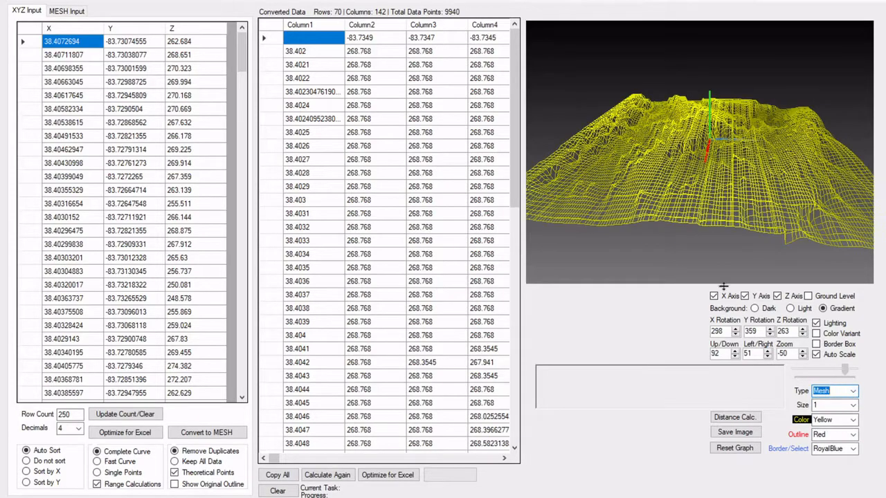
click(816, 333)
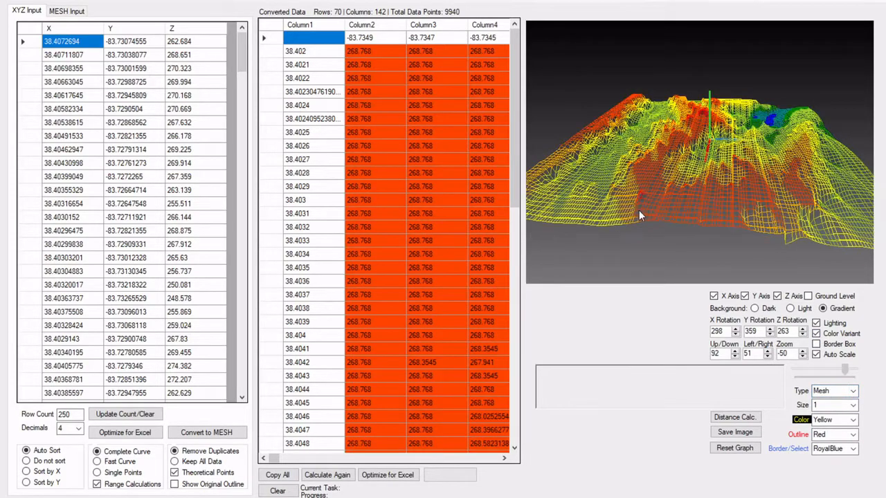
drag(761, 237, 564, 209)
drag(850, 122, 737, 177)
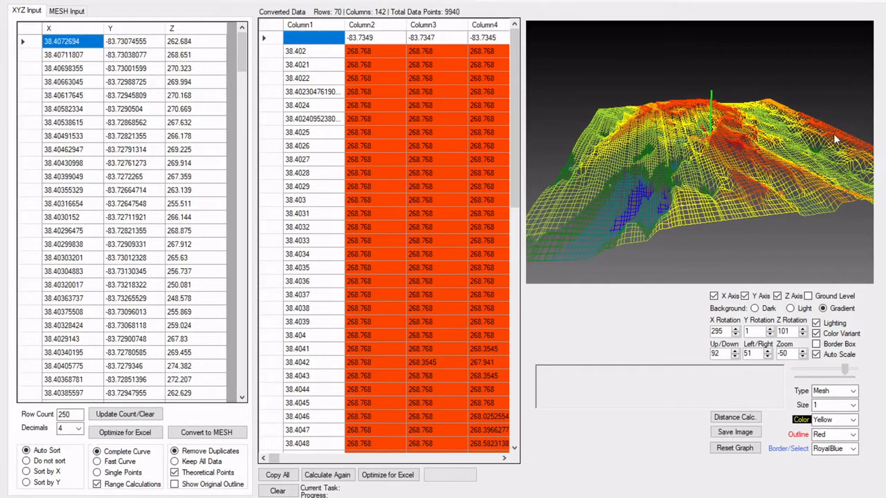
- With the terrain as Points of size 2, measure the distance from the blue low area to the red ridge near the vertical axis
click(735, 421)
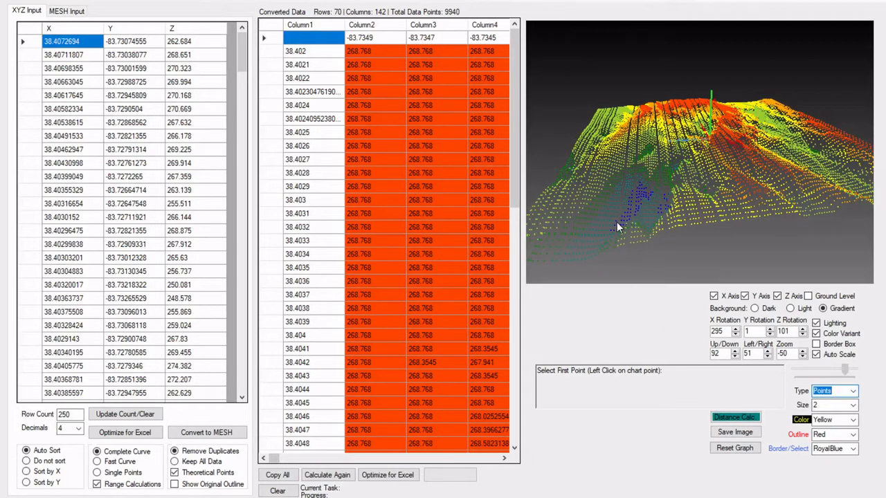
click(616, 222)
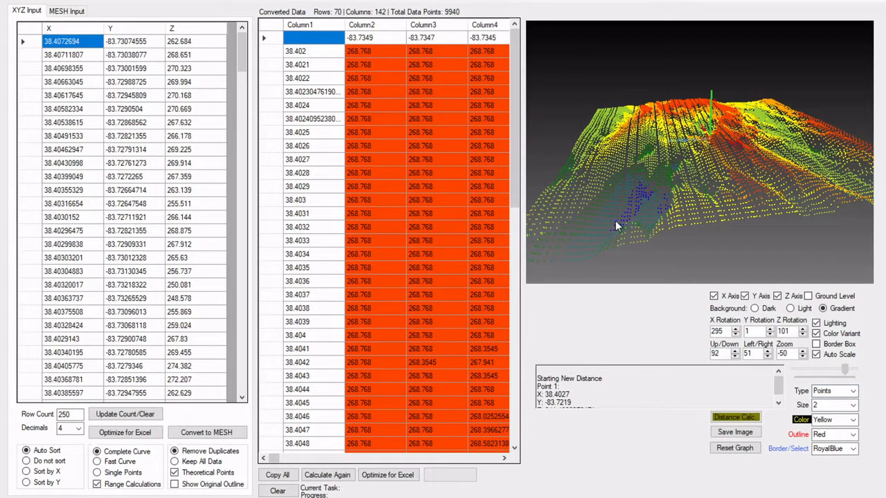
drag(539, 379, 594, 402)
drag(538, 388, 606, 402)
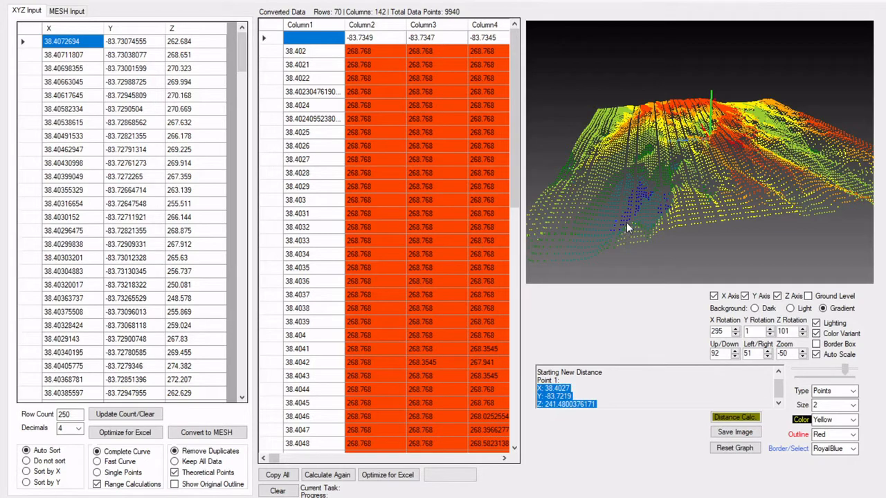
click(723, 133)
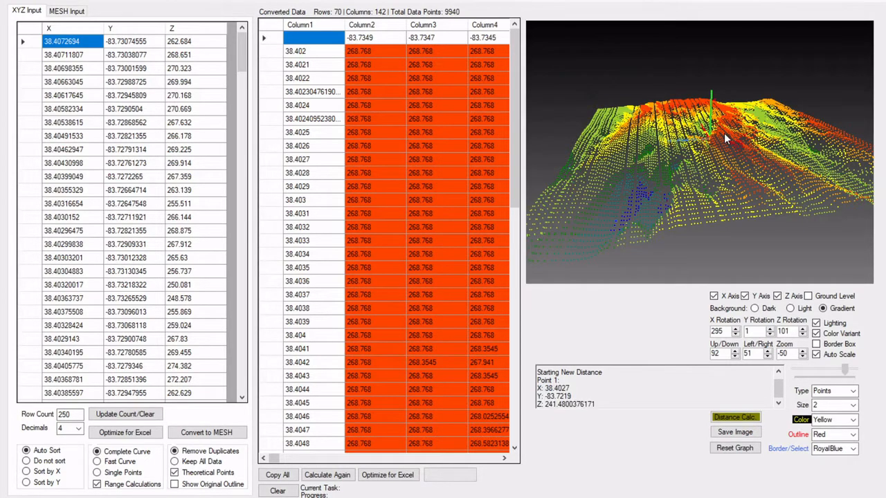
click(724, 132)
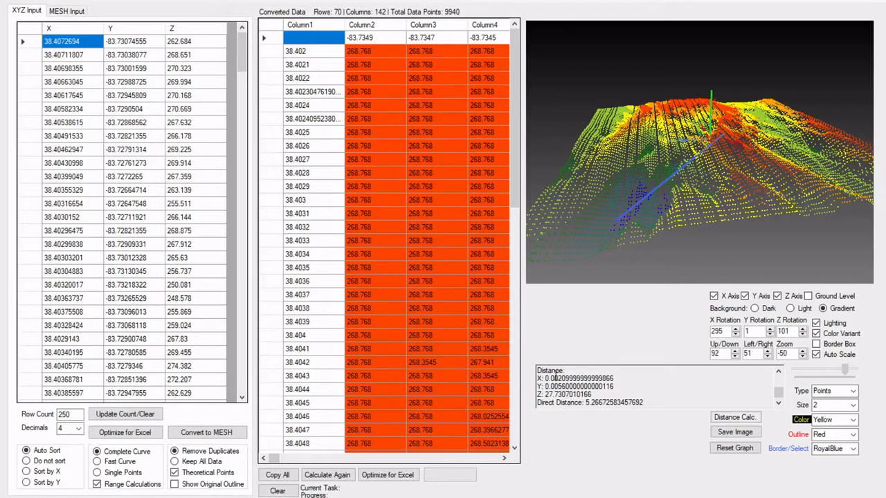
- Examine the X, Y, Z and direct distance results, and inspect the measured line on the terrain from several angles
mouse_move(543, 378)
mouse_down()
mouse_move(623, 378)
mouse_move(533, 387)
mouse_move(530, 373)
mouse_up()
drag(600, 397, 508, 377)
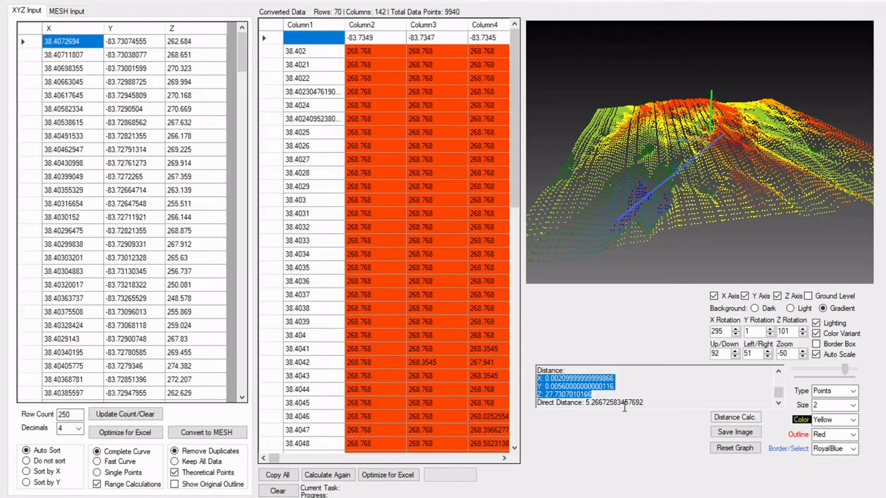
drag(634, 386, 529, 374)
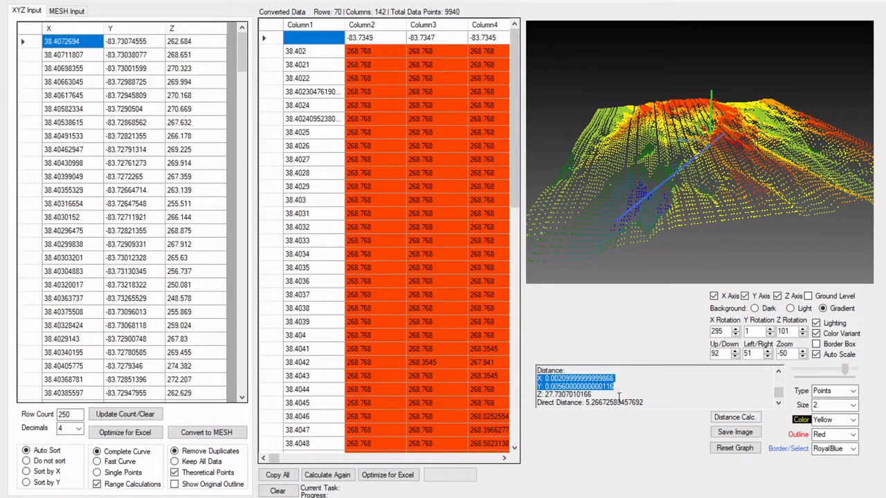
drag(698, 253, 680, 105)
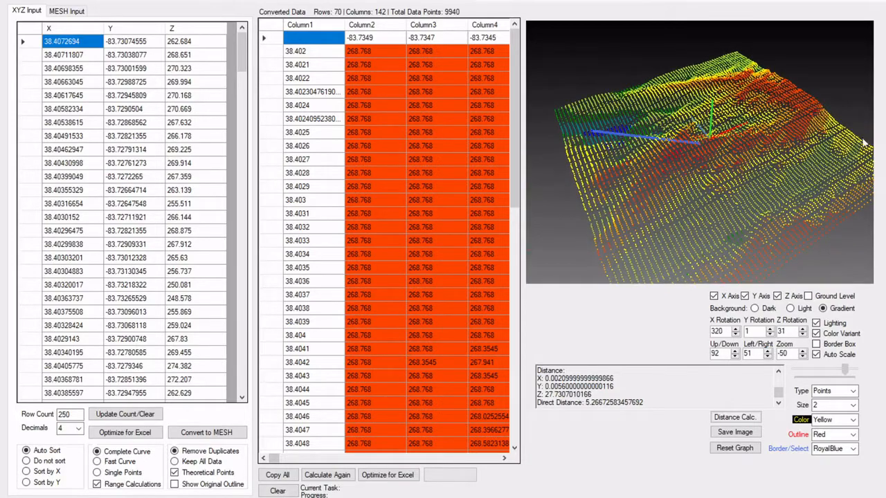
drag(724, 176, 724, 139)
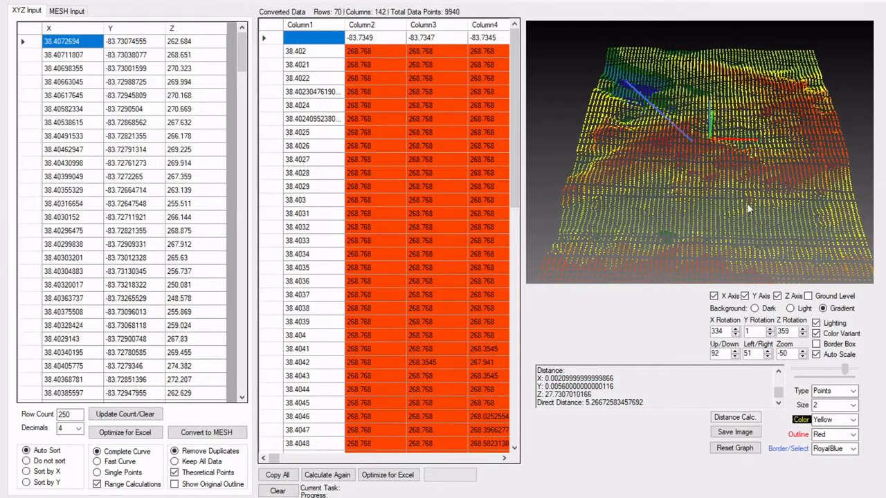
drag(694, 250, 660, 151)
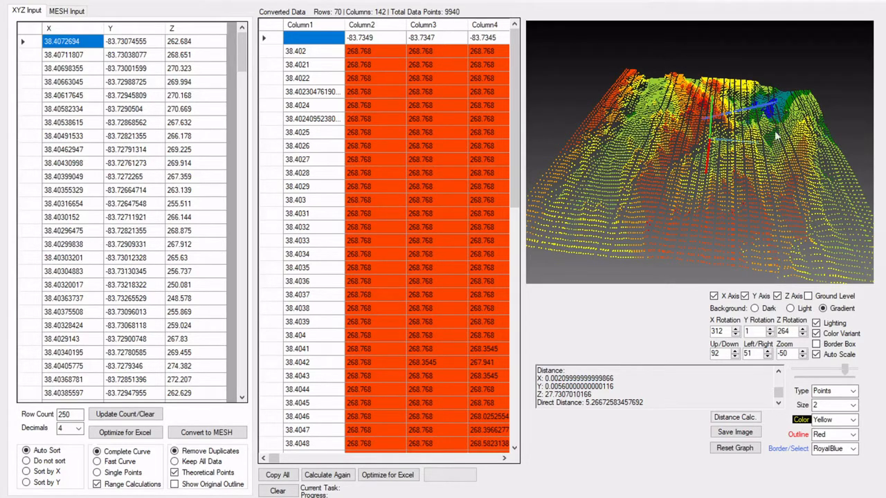
drag(697, 262, 696, 168)
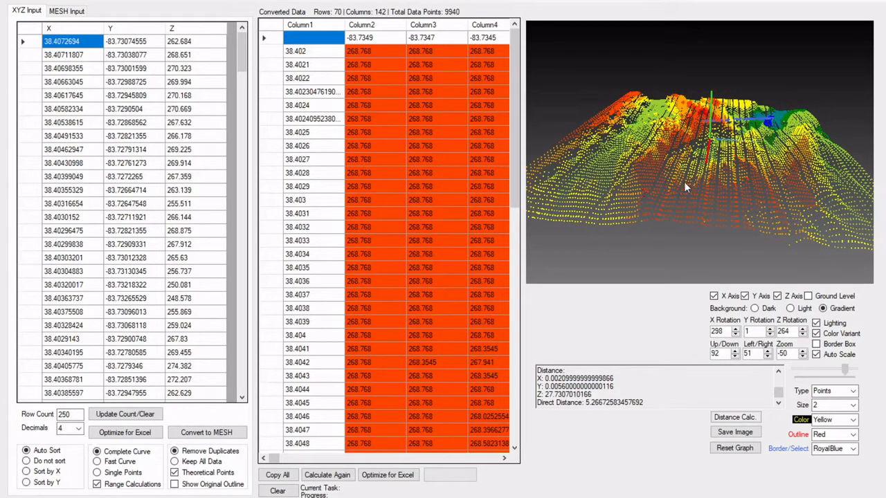
- Switch the graphing mode from GPU Graphing to Chart Graphing
click(77, 2)
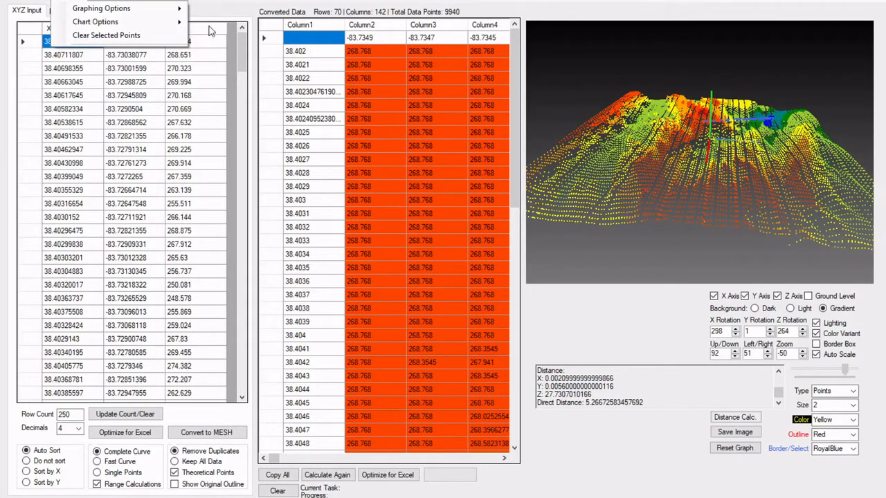
mouse_move(113, 14)
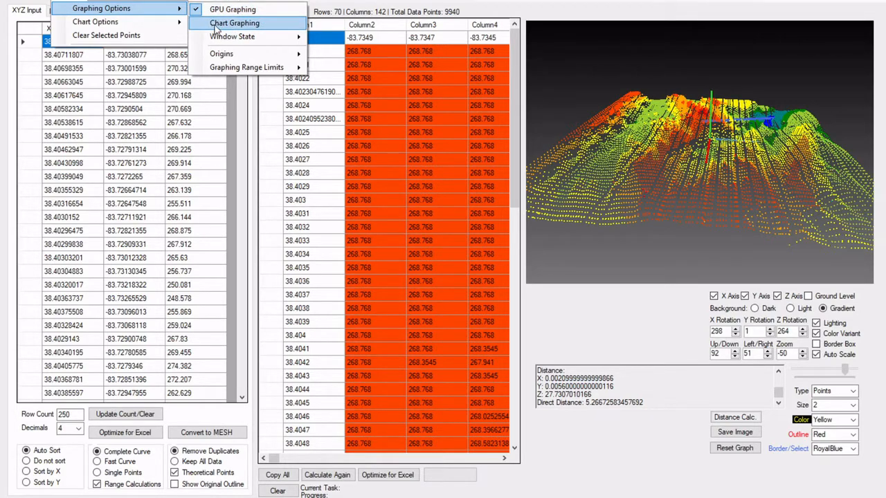
click(256, 26)
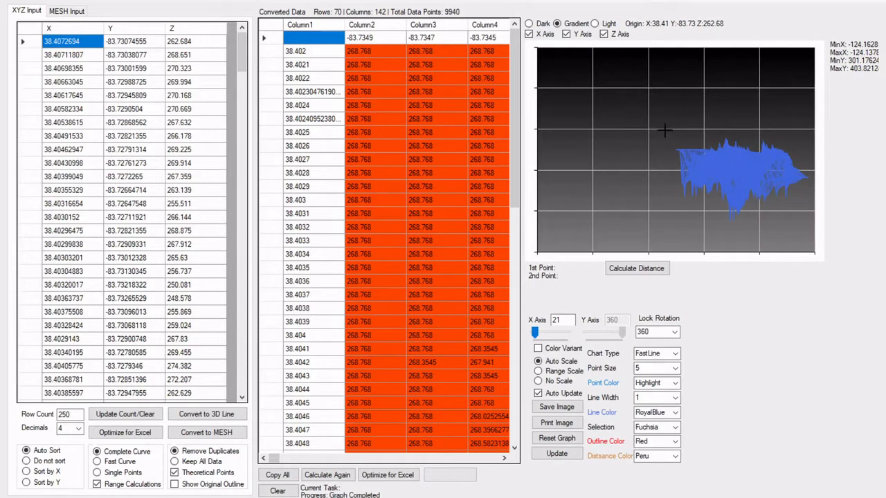
- Switch the graphing mode from Chart Graphing back to GPU Graphing
drag(665, 131, 780, 243)
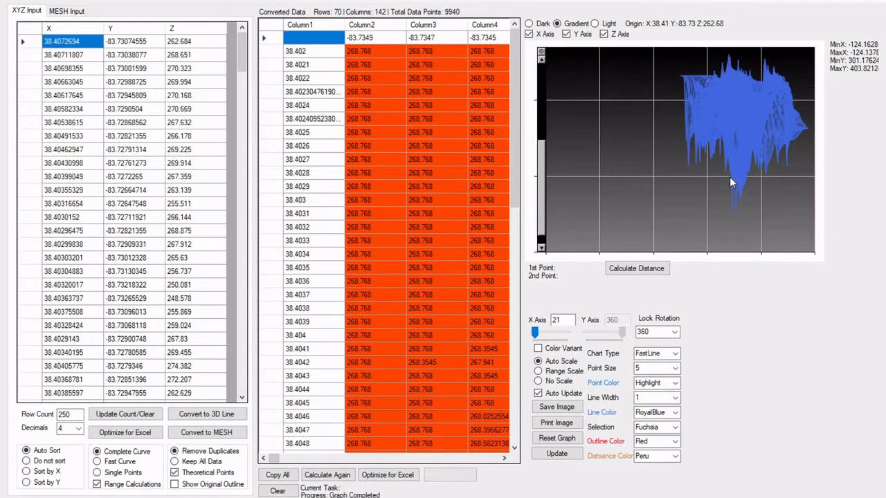
click(804, 116)
click(76, 5)
mouse_move(92, 25)
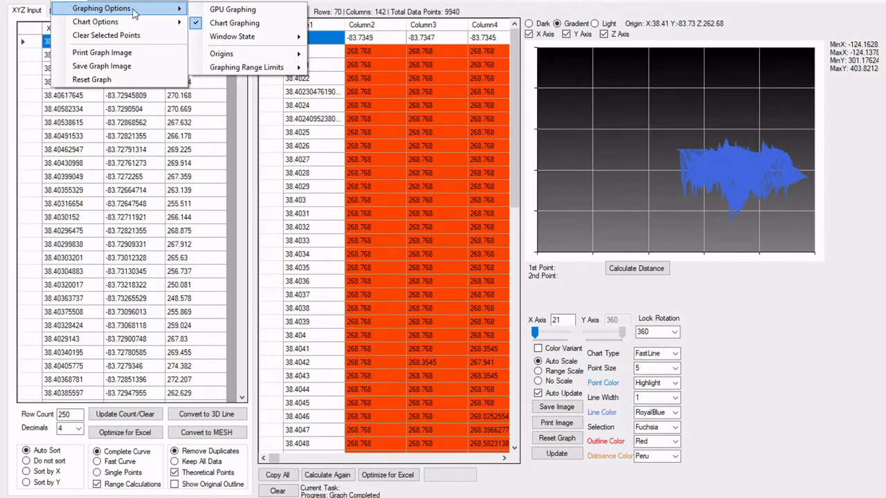
click(234, 11)
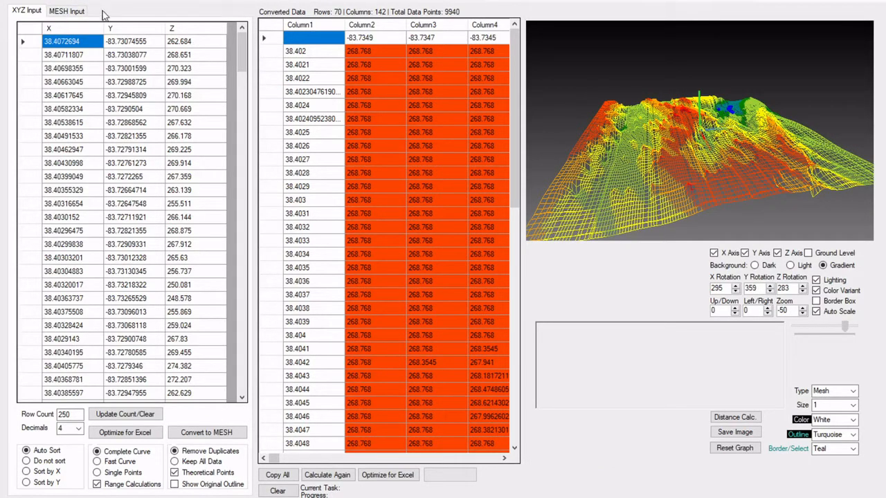
- Set the window state of the GPU graph to Floating Window
right_click(73, 8)
mouse_move(67, 5)
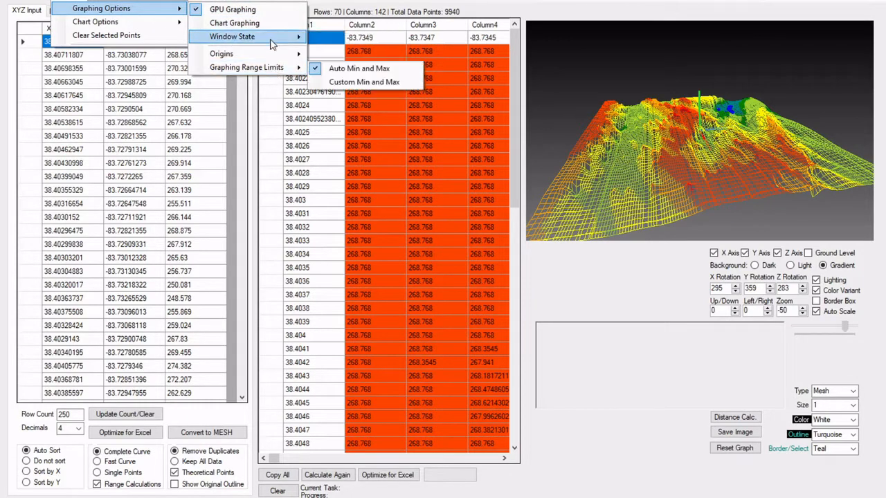
mouse_move(235, 61)
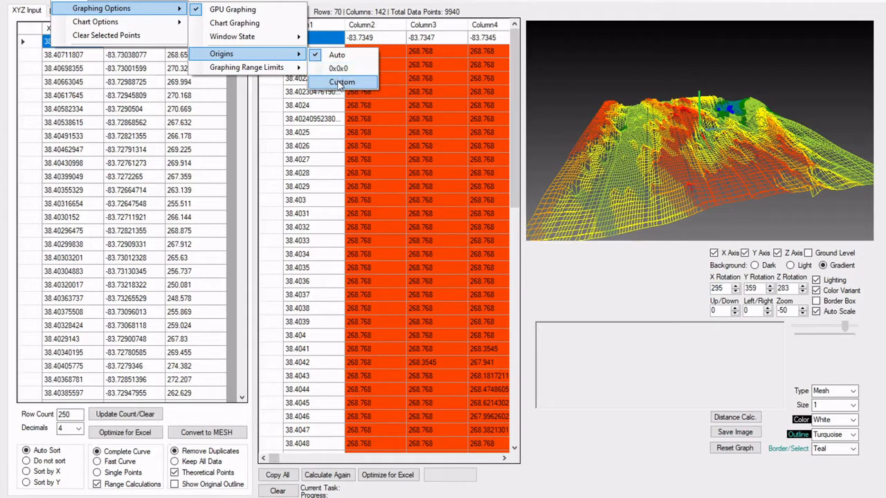
mouse_move(256, 72)
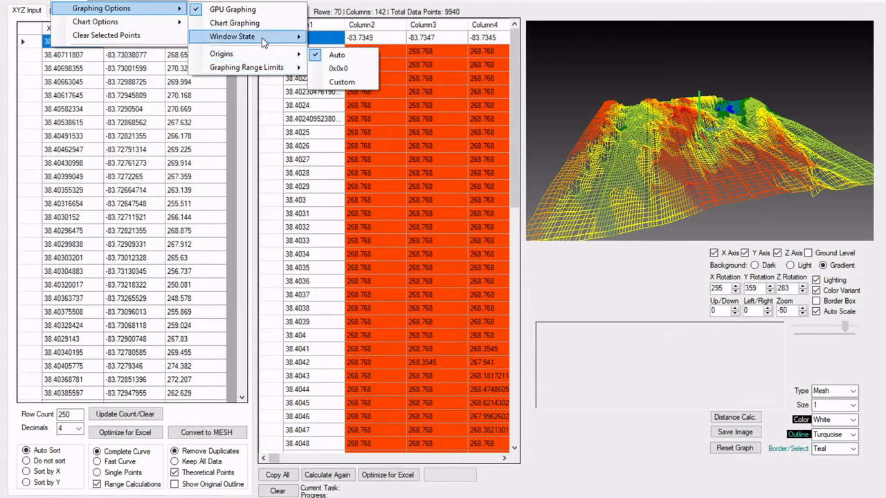
mouse_move(262, 40)
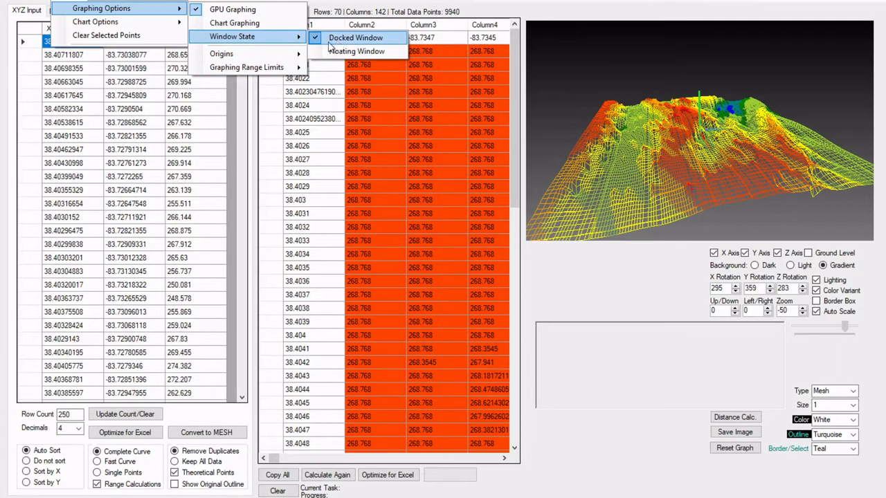
click(365, 53)
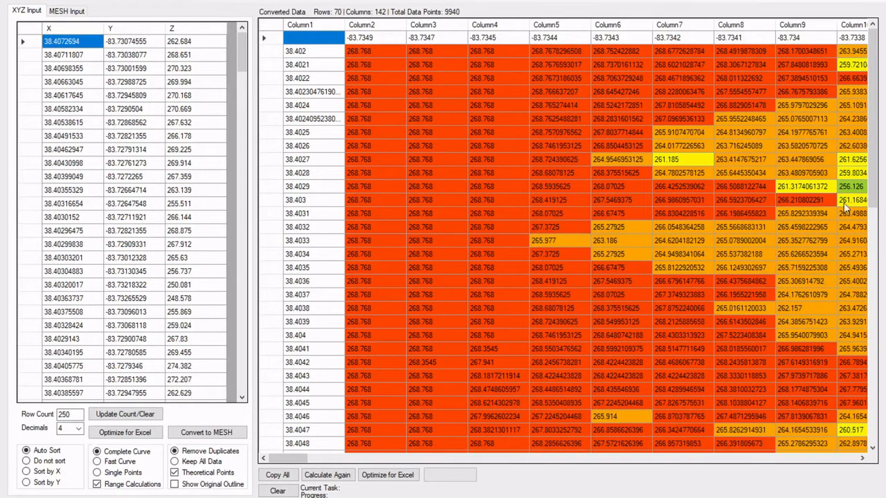
- Maximize the floating graph window and enlarge its graph pane, leaving room for all the display settings beneath it
mouse_move(287, 458)
mouse_down()
mouse_move(443, 458)
mouse_move(280, 457)
mouse_up()
drag(0, 0, 423, 0)
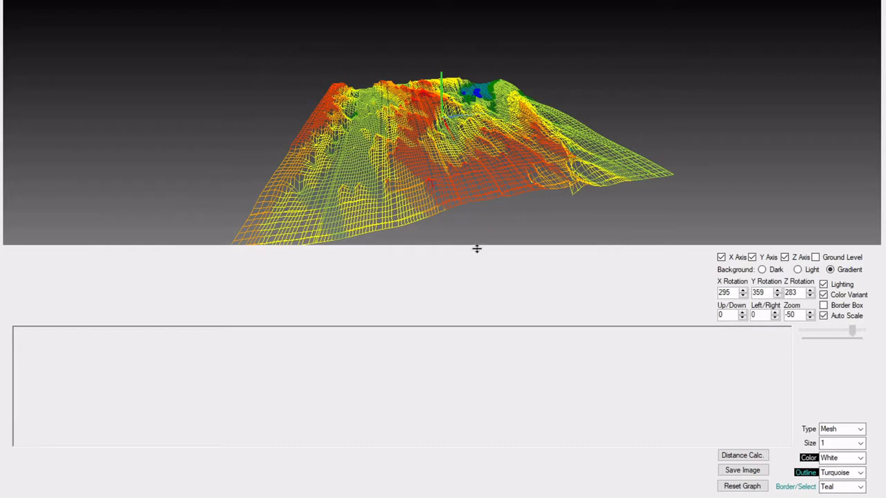
drag(476, 249, 478, 492)
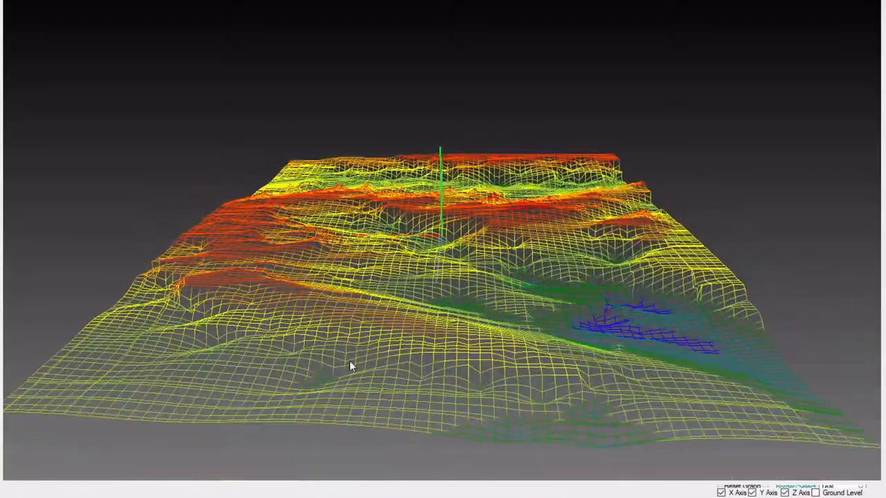
scroll(379, 369, down, 10)
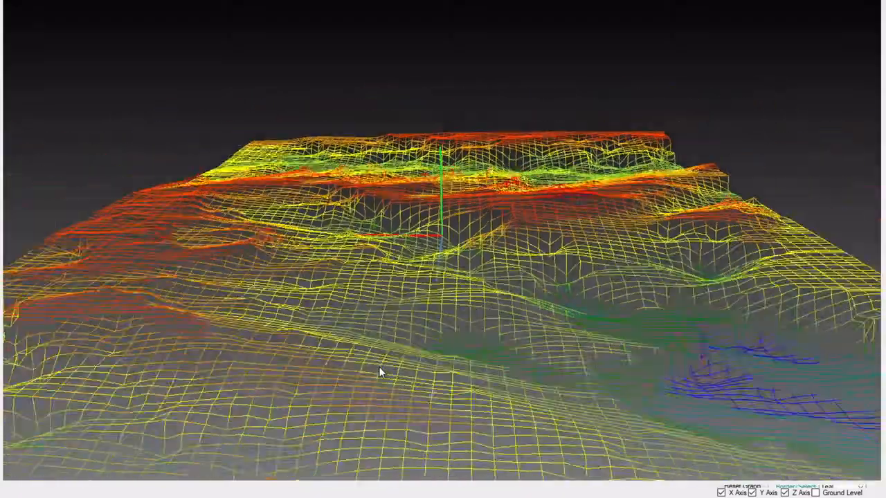
scroll(414, 326, up, 8)
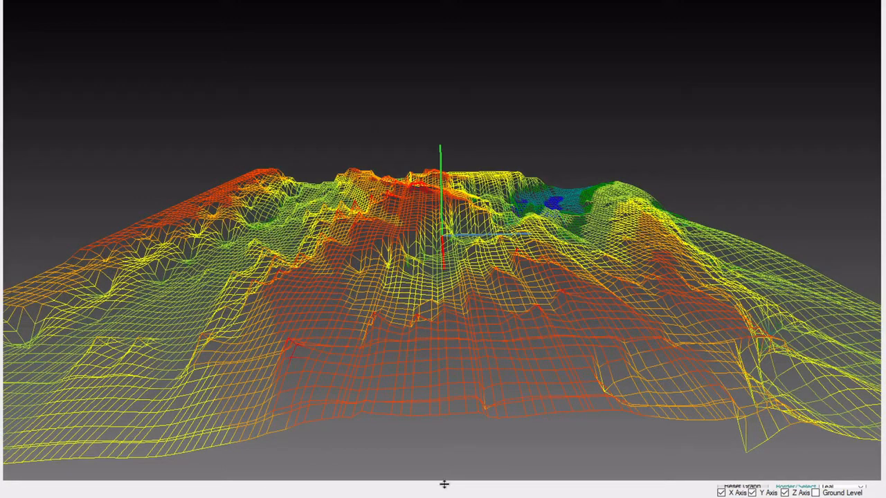
drag(443, 484, 459, 330)
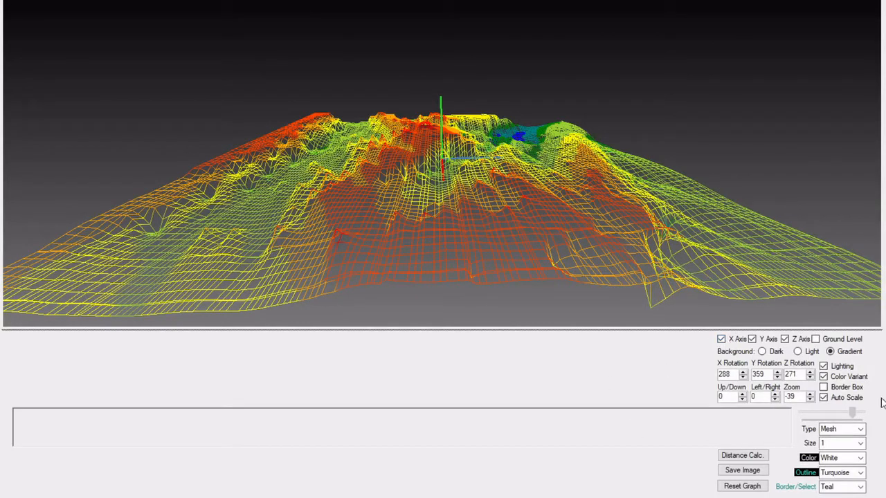
- Keep the mesh size at 1 and restore the maximized graph to a smaller floating window over the data table
click(830, 445)
scroll(829, 444, down, 2)
scroll(829, 445, up, 2)
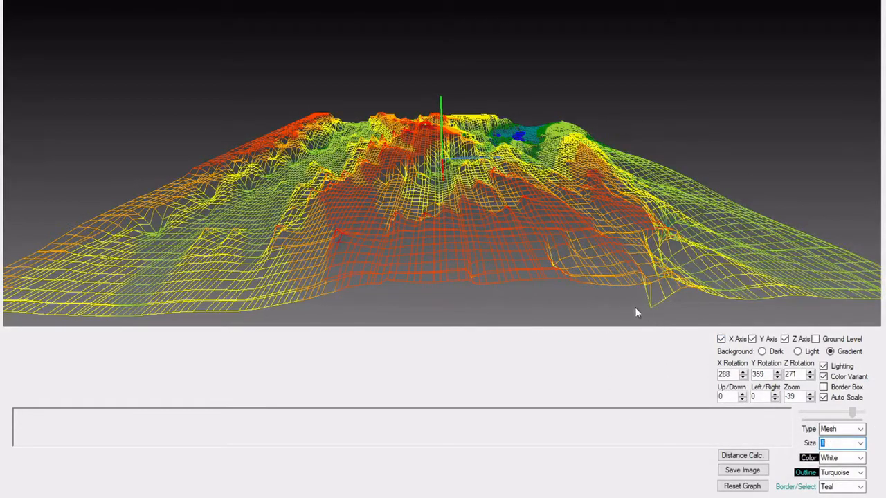
drag(633, 2, 615, 48)
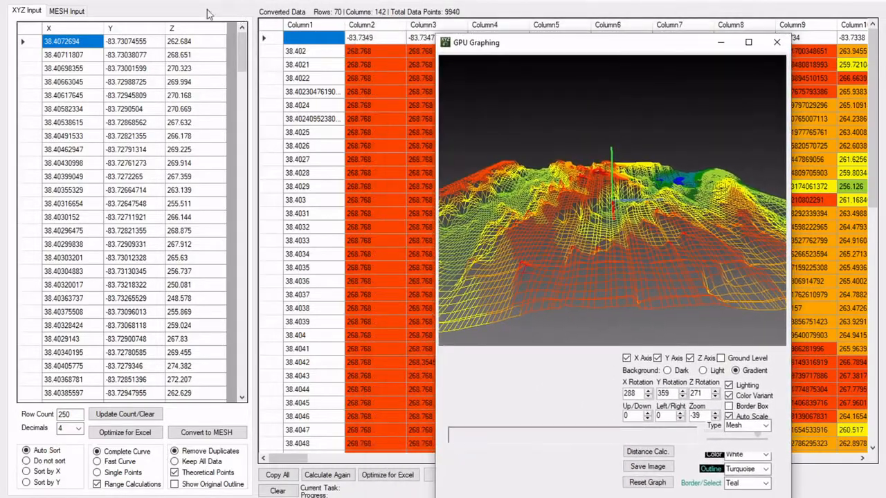
- Close the floating GPU Graphing window to dock the graph again, and reduce the height of the docked graph pane
click(76, 3)
click(76, 4)
click(77, 4)
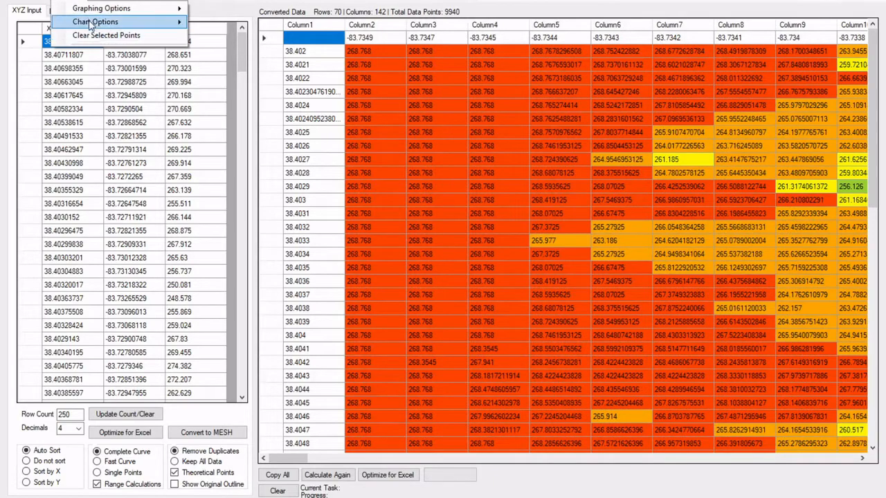
mouse_move(91, 25)
mouse_move(137, 9)
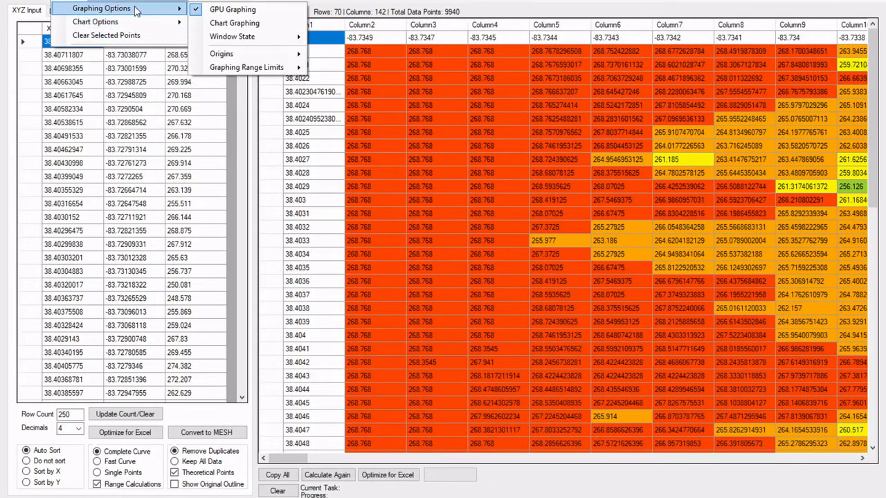
mouse_move(266, 39)
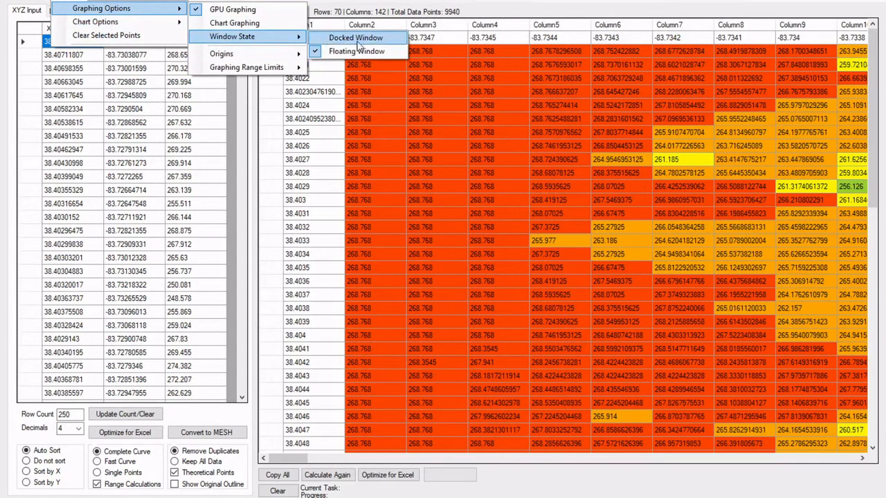
click(435, 497)
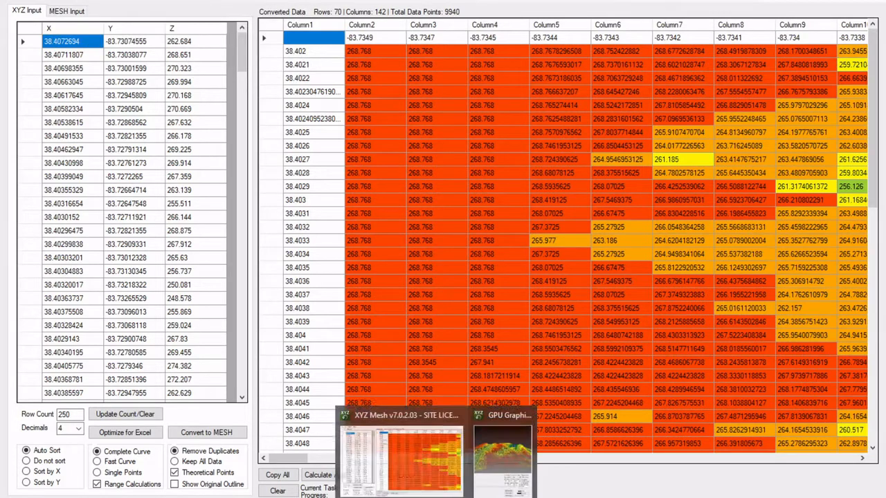
click(489, 473)
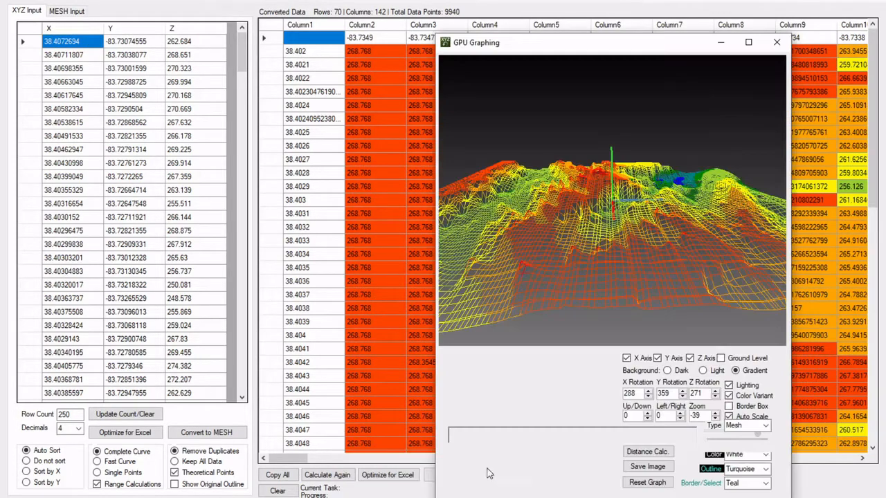
click(776, 45)
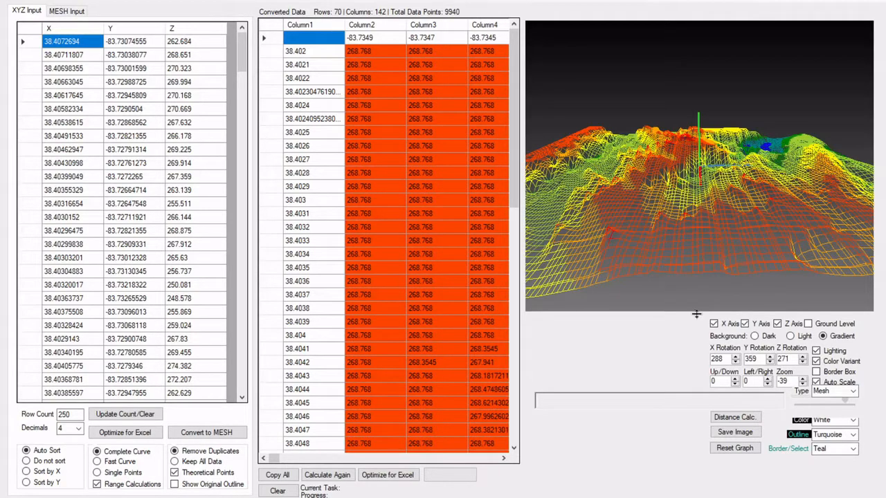
drag(696, 314, 695, 257)
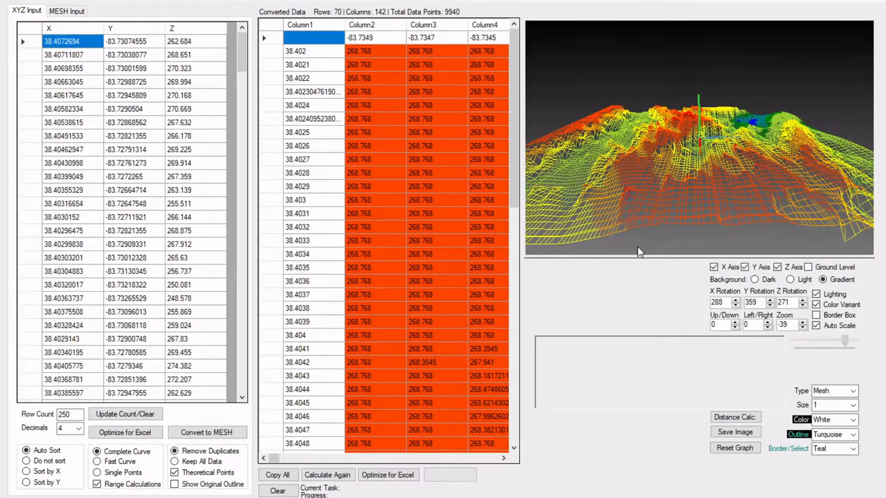
right_click(68, 2)
mouse_move(97, 26)
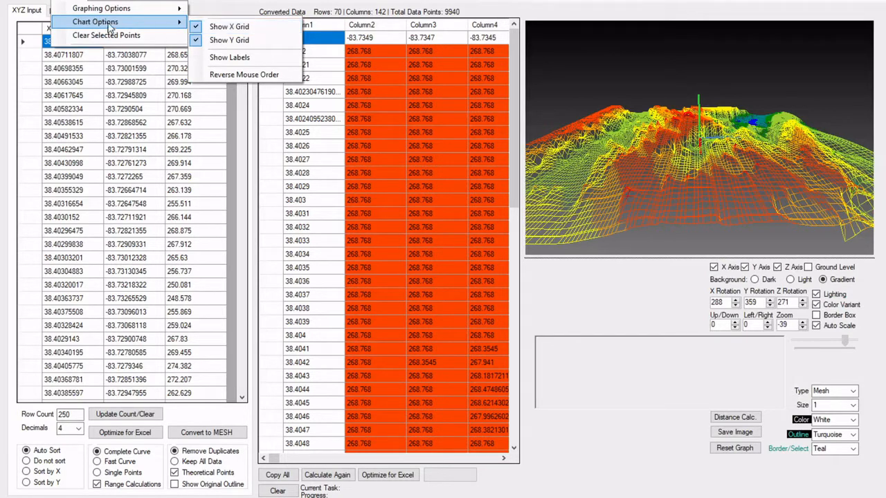
mouse_move(114, 8)
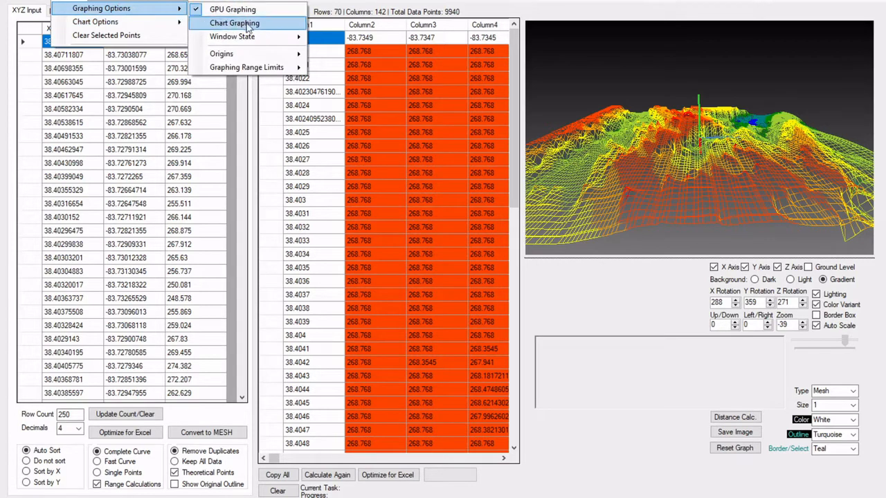
mouse_move(171, 25)
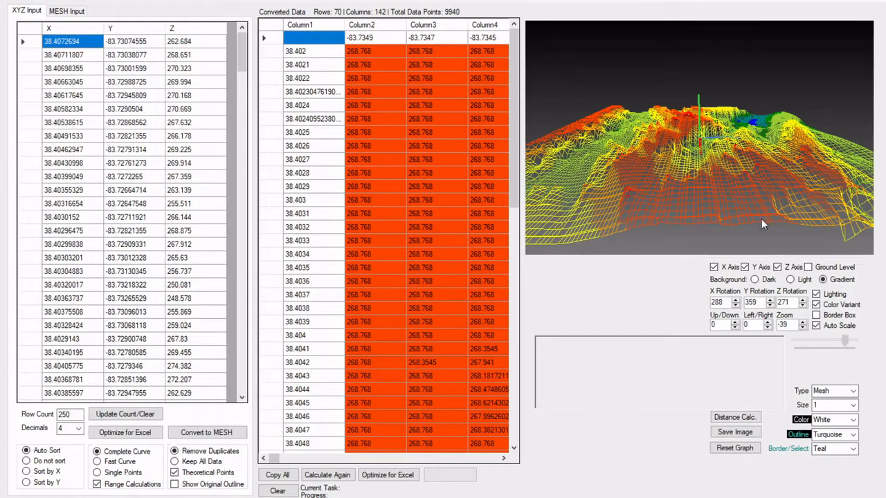
mouse_move(762, 219)
mouse_down()
mouse_move(606, 212)
mouse_move(751, 214)
mouse_up()
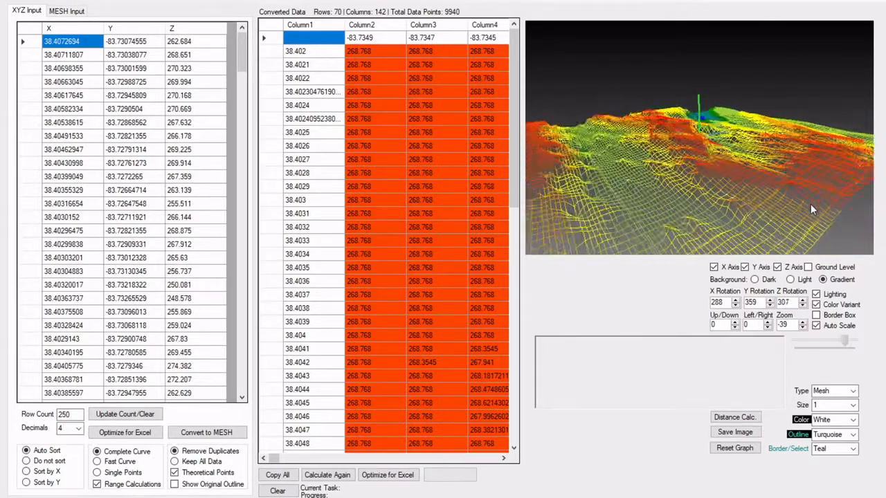
drag(811, 204, 622, 192)
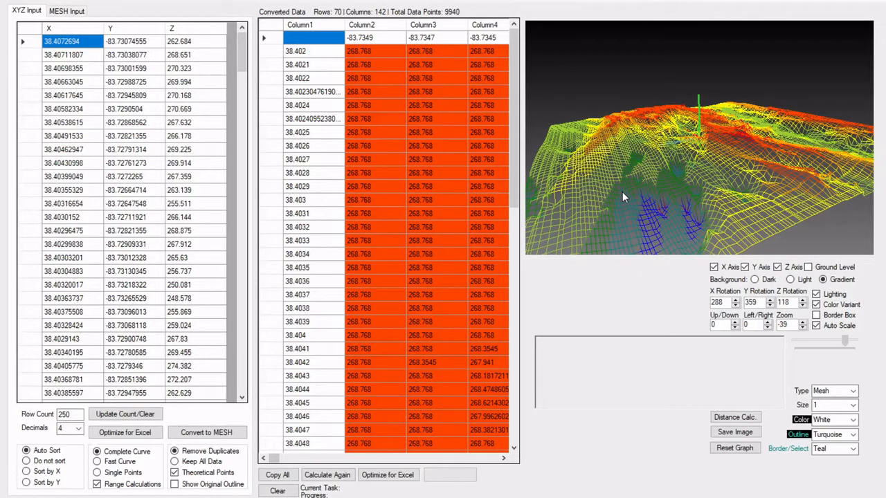
drag(622, 192, 689, 186)
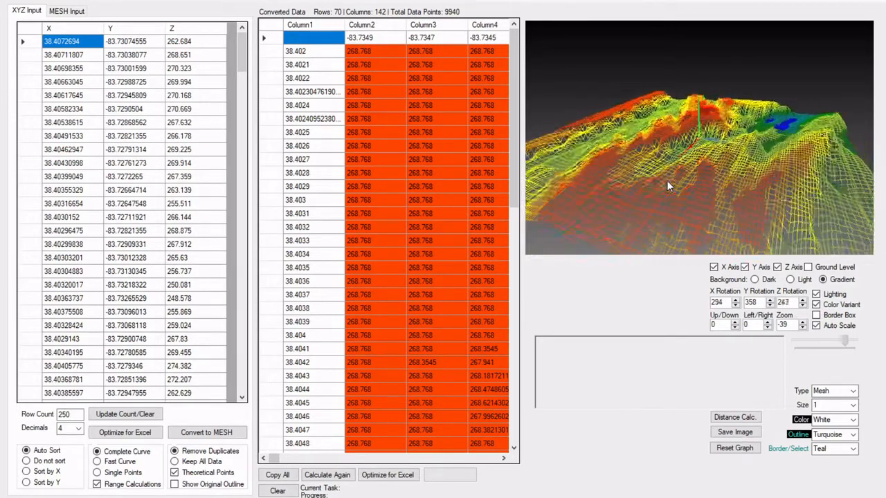